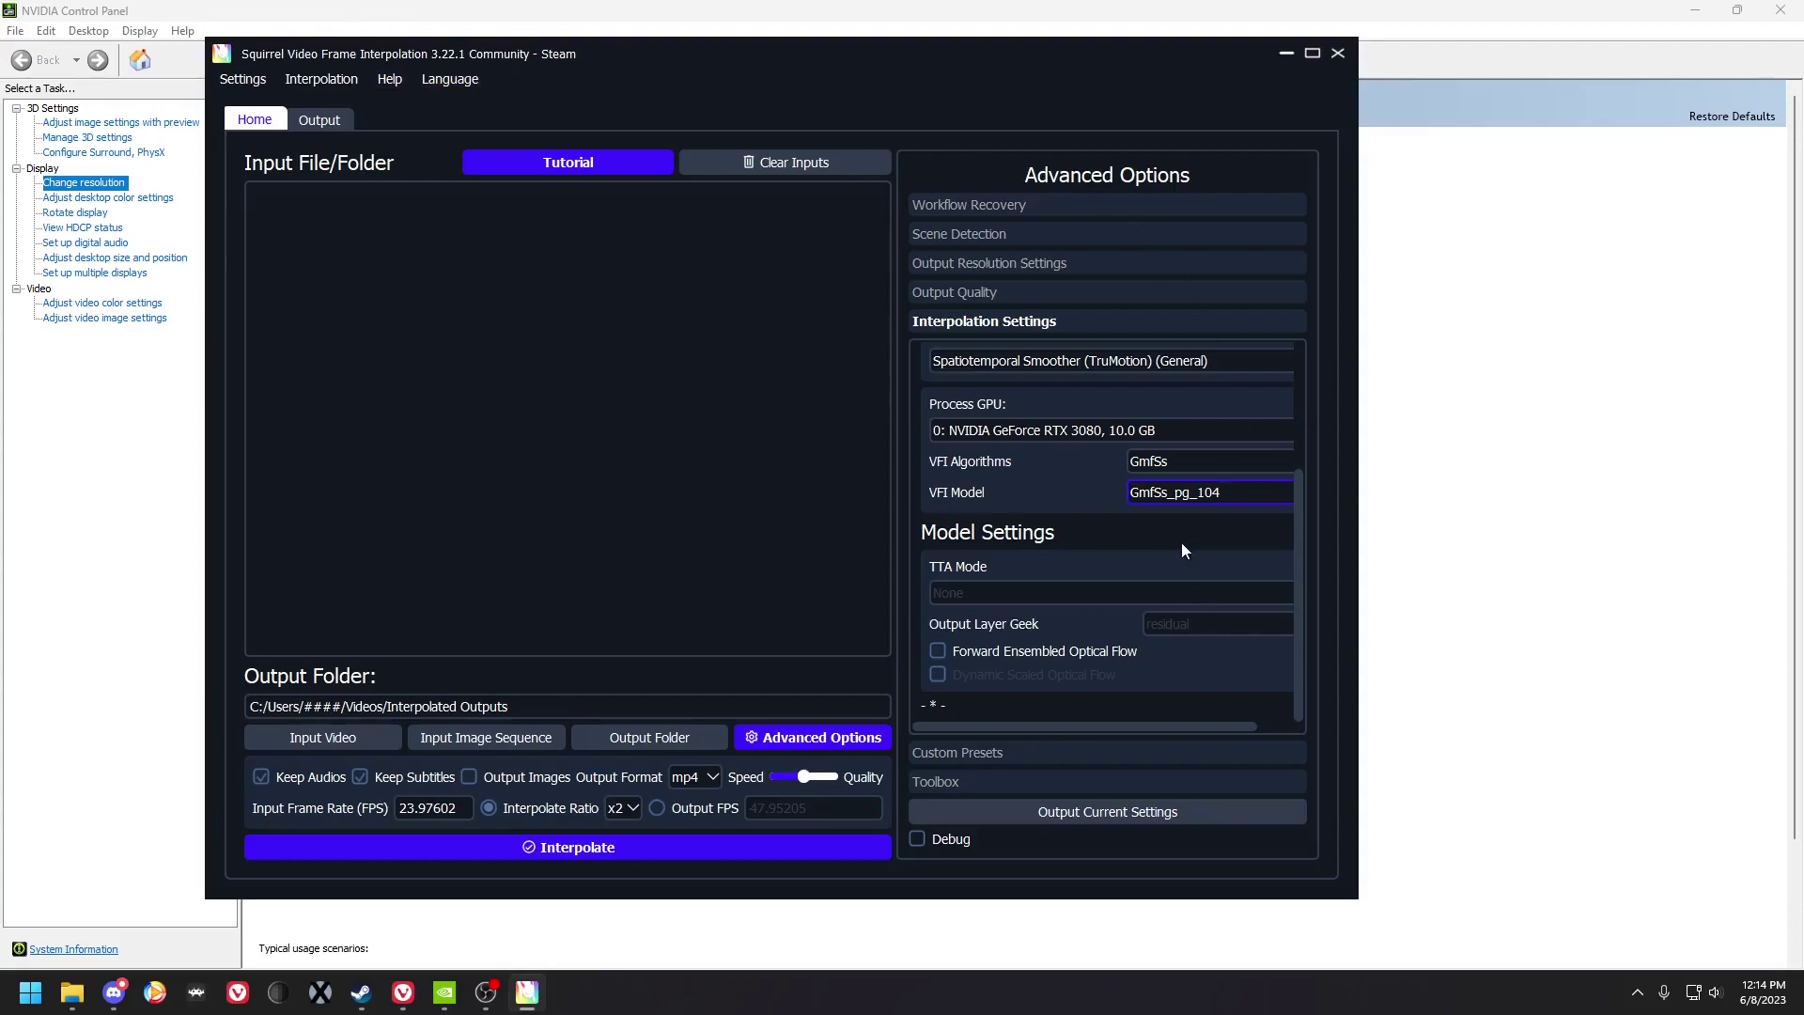
Check the GmfSs model list twice, keep GmfSs_pg_104, and show the VFI Algorithms list
left_click(1247, 498)
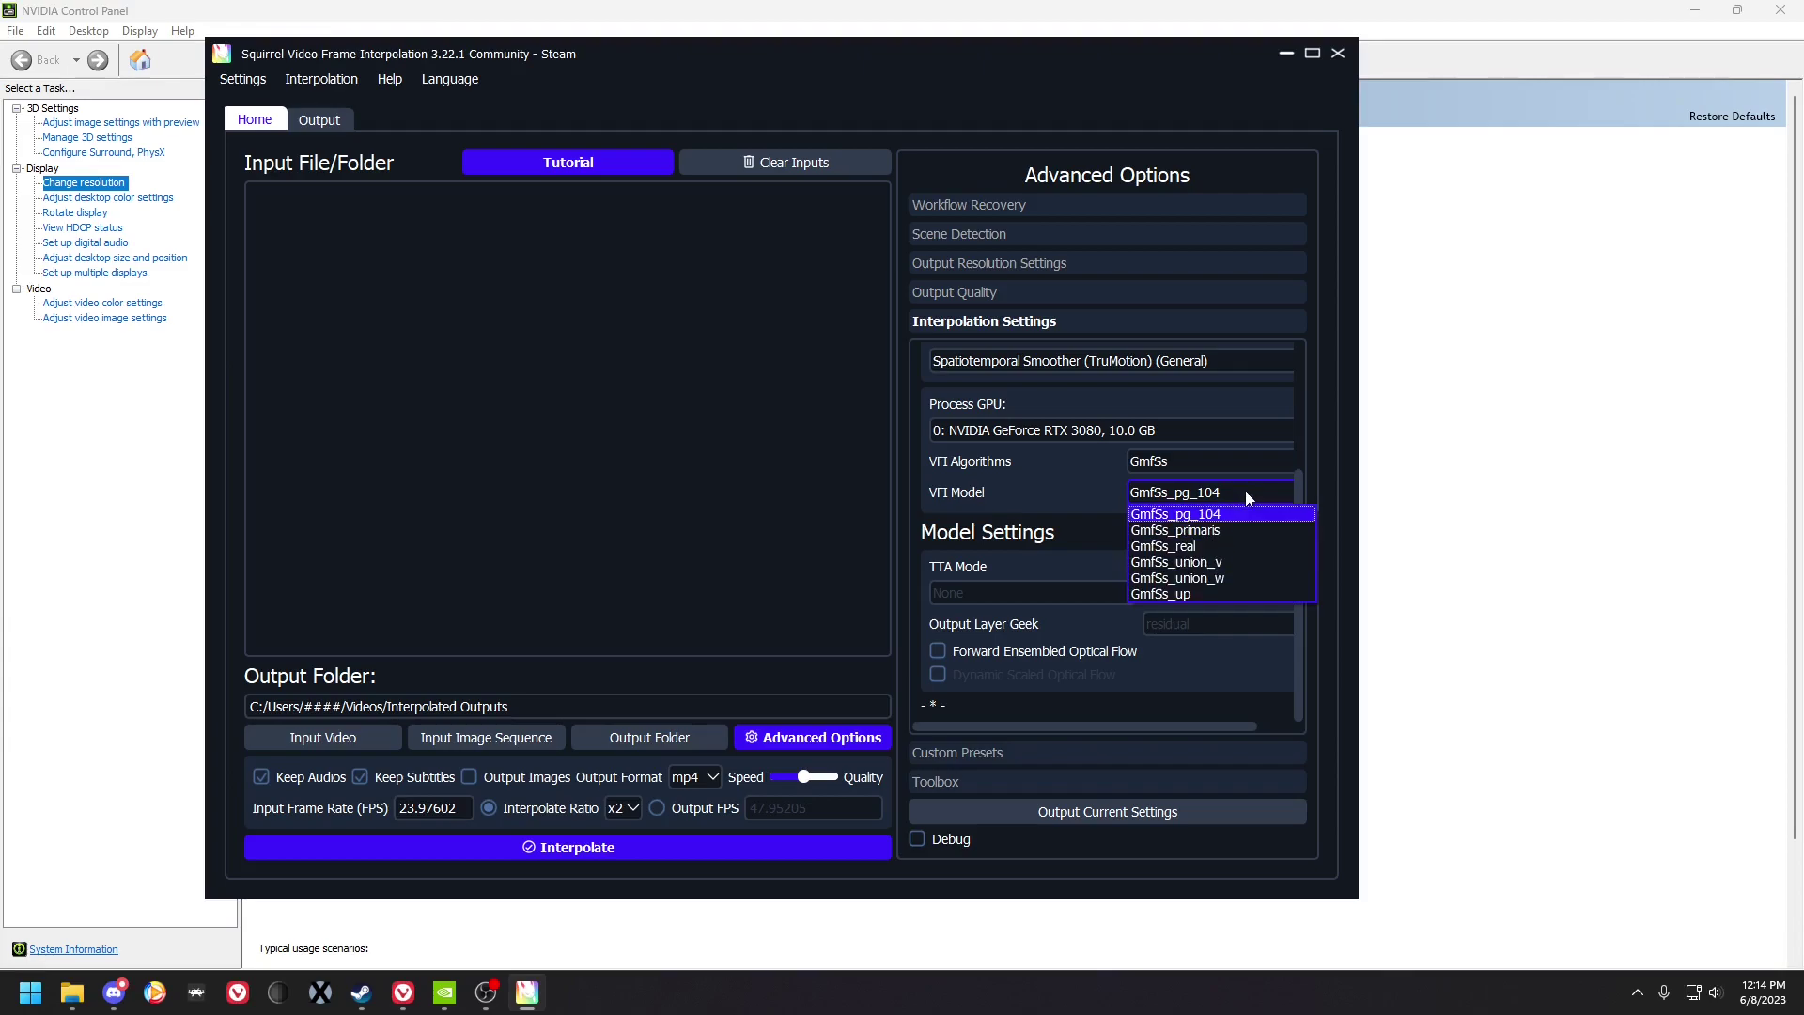
left_click(1244, 491)
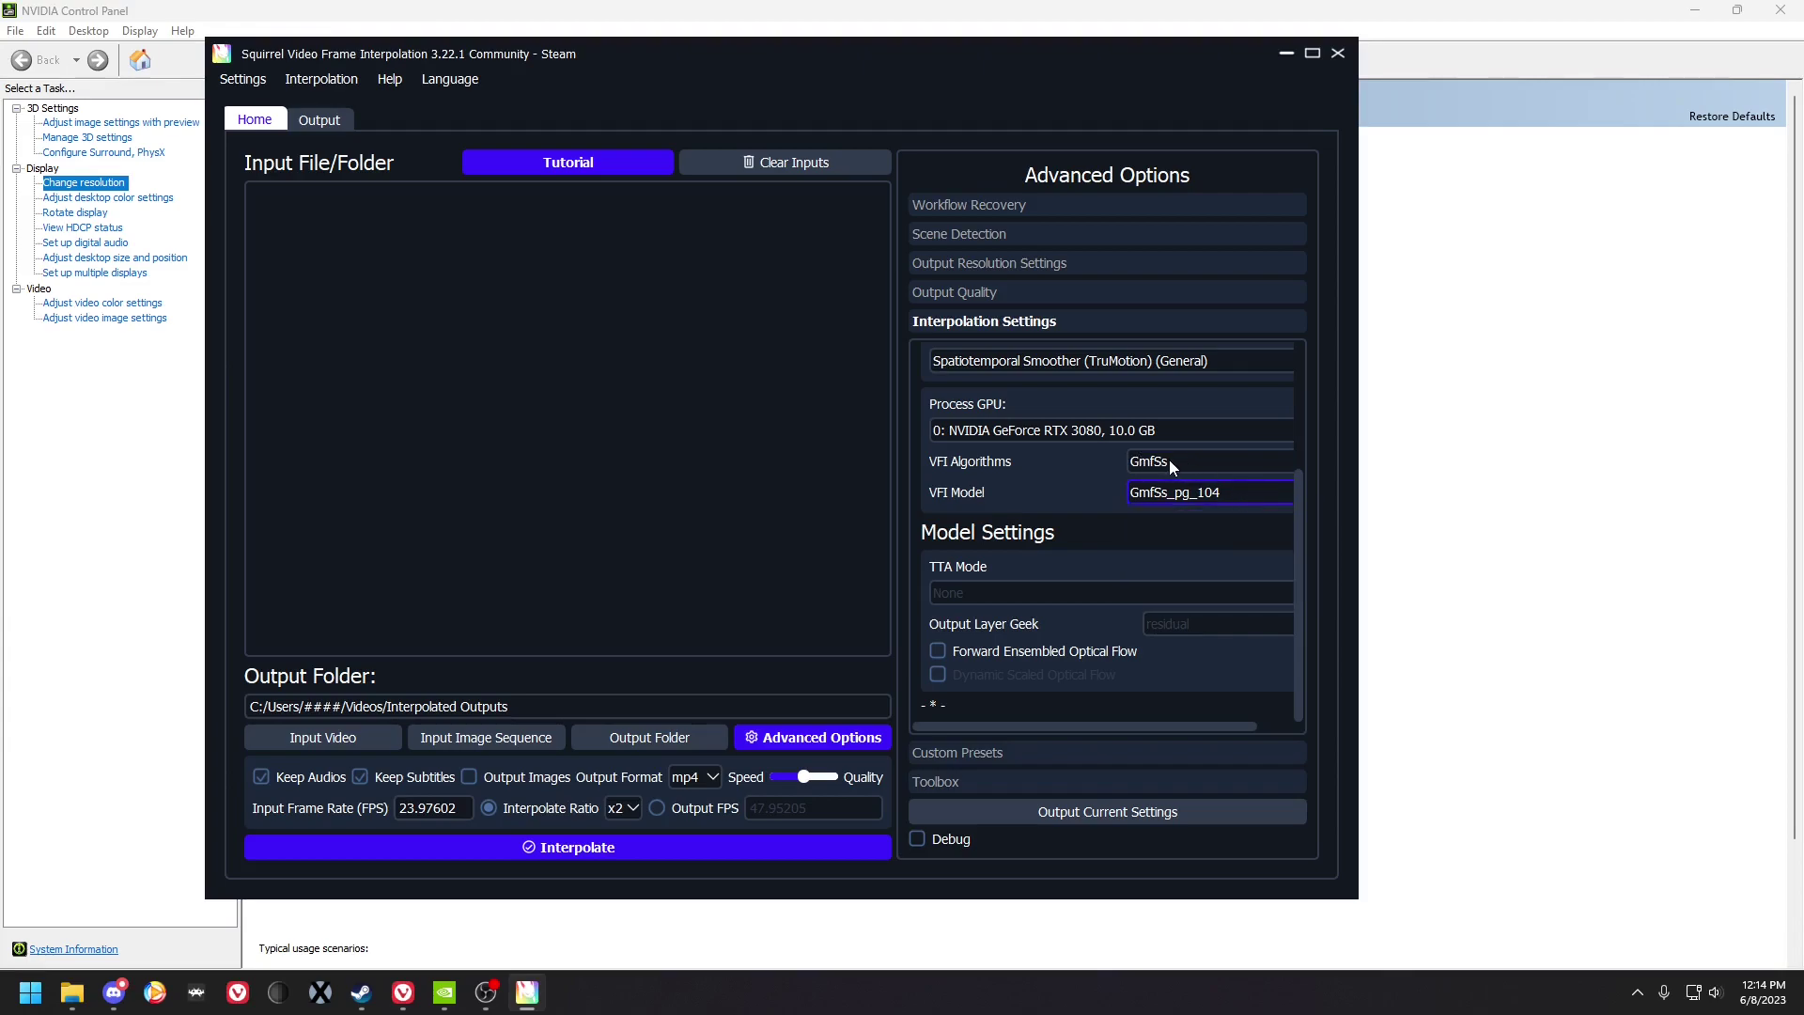
left_click(1194, 493)
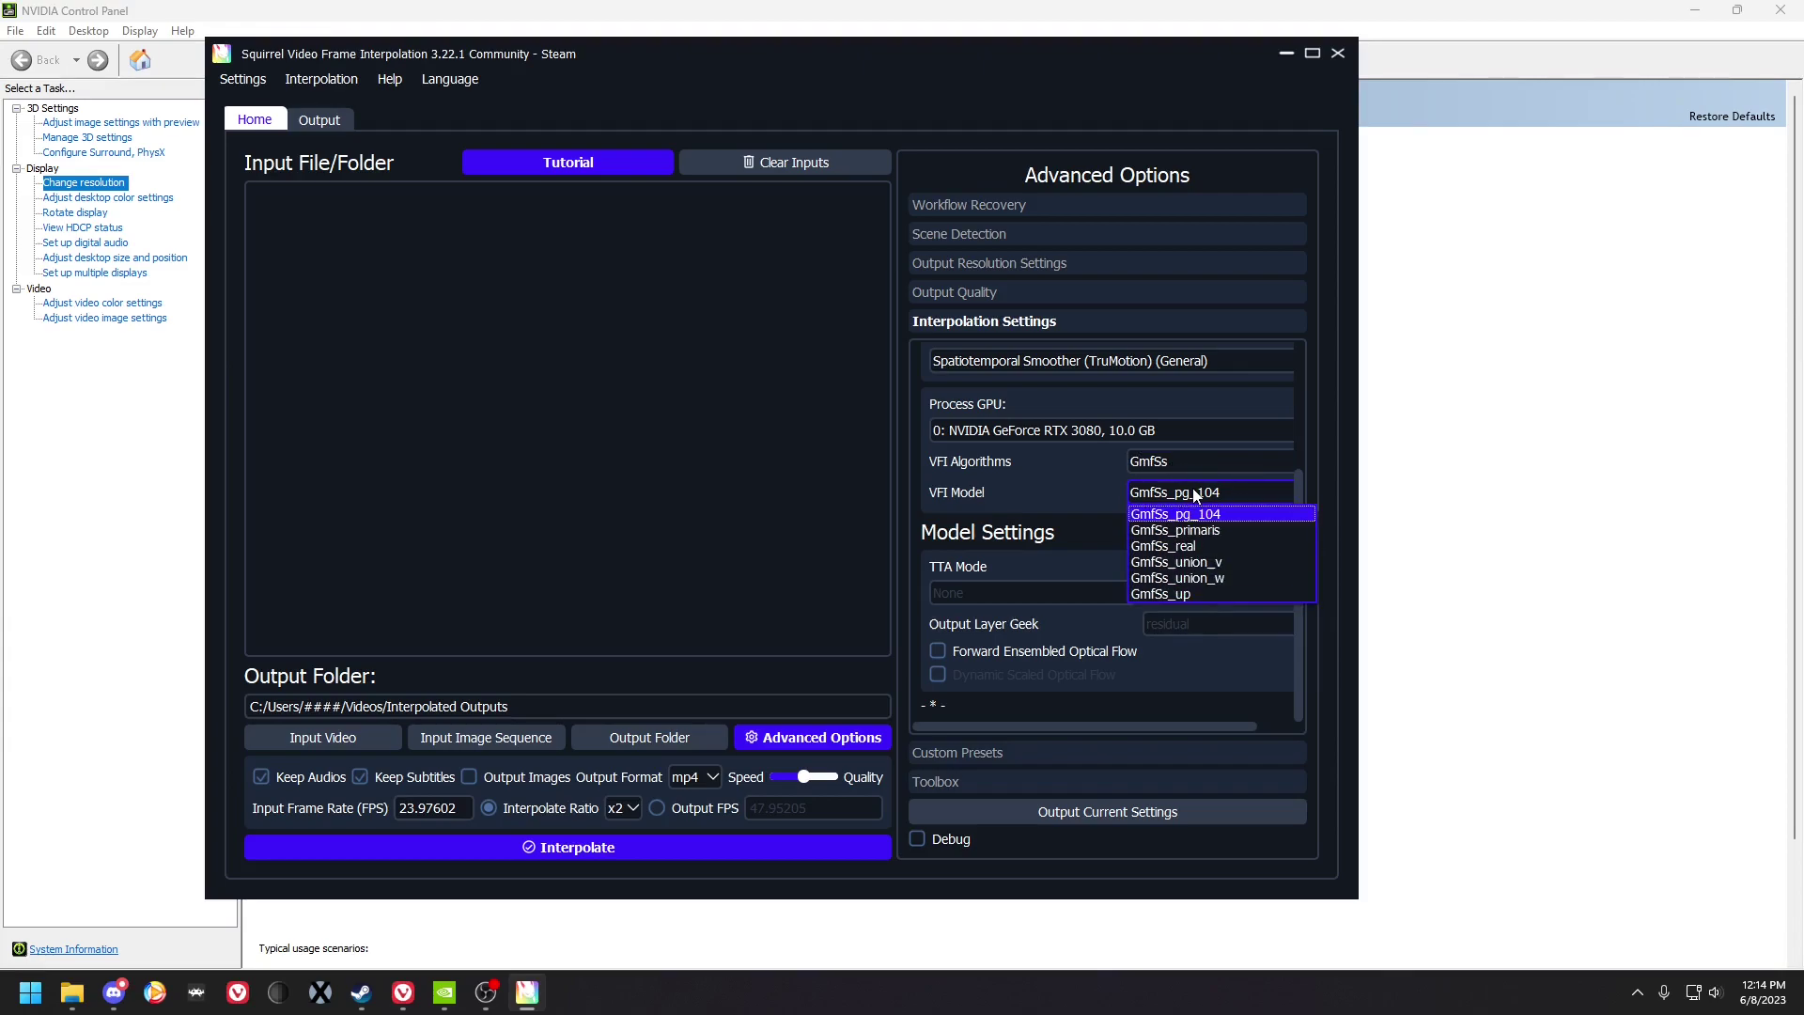
left_click(1195, 494)
left_click(1180, 461)
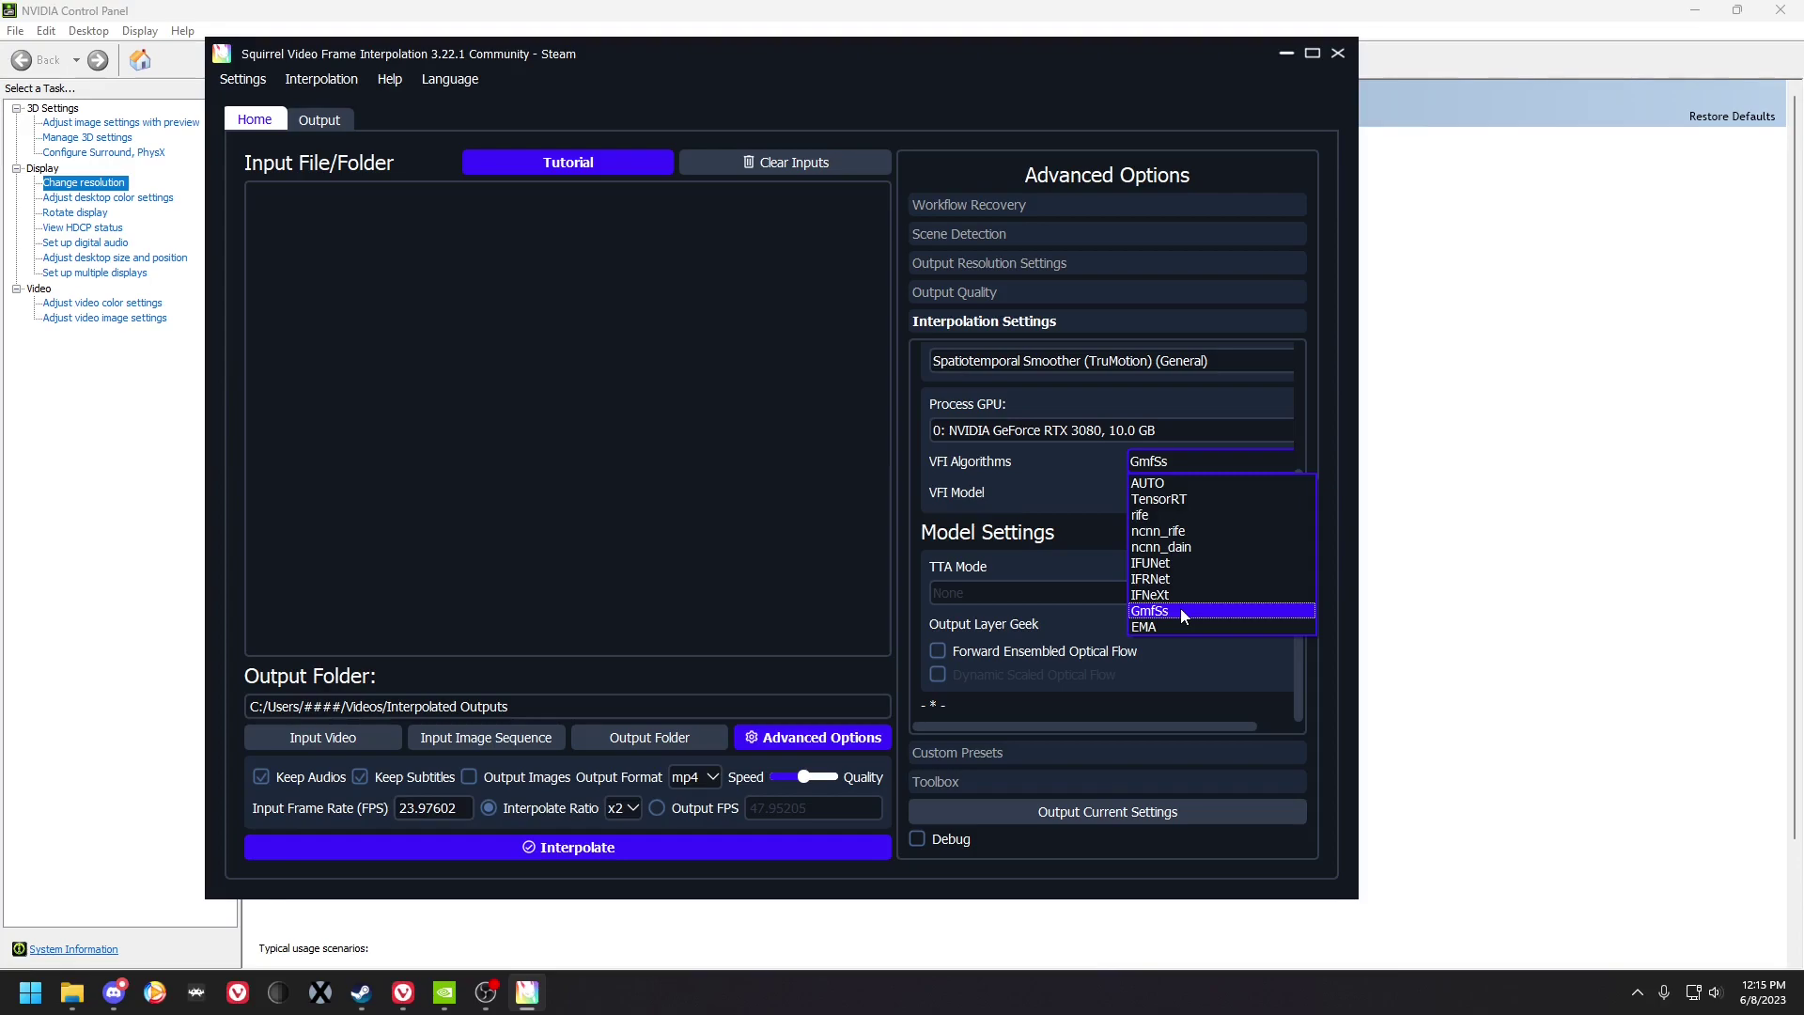
Switch the algorithm to ncnn_rife and keep the rife-v2.3 model
left_click(1176, 531)
left_click(1185, 494)
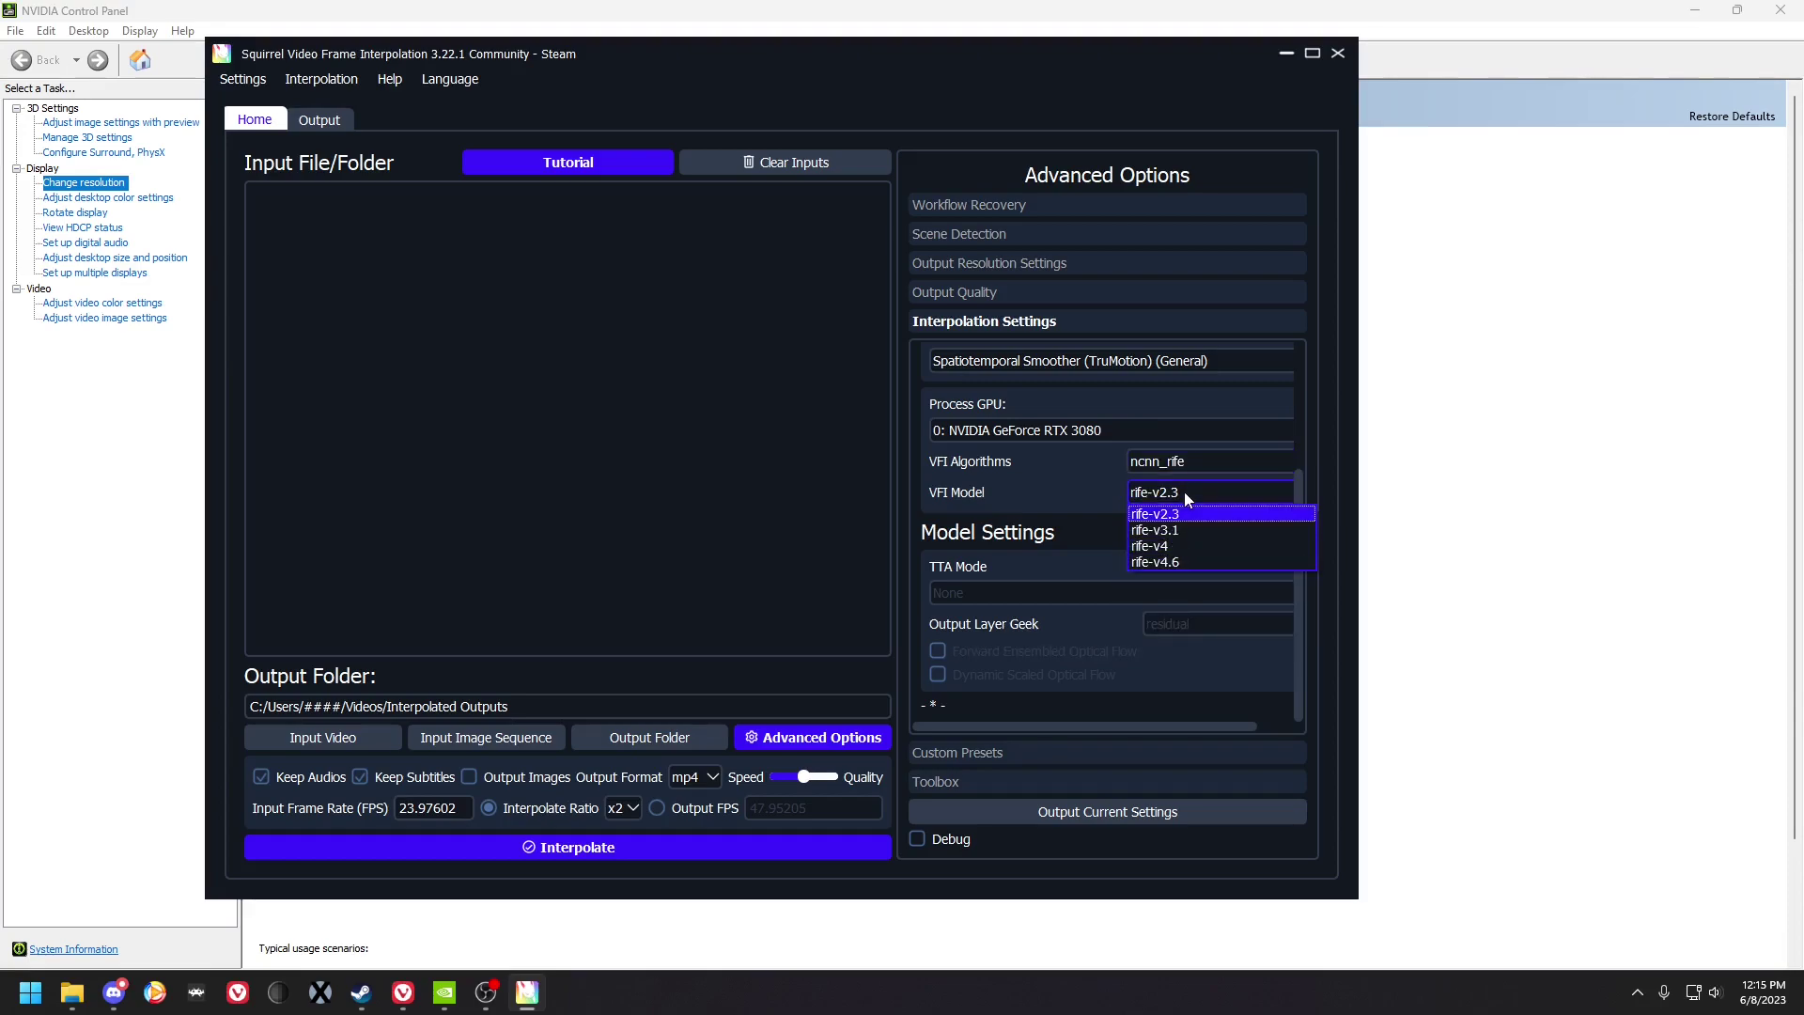
left_click(1184, 492)
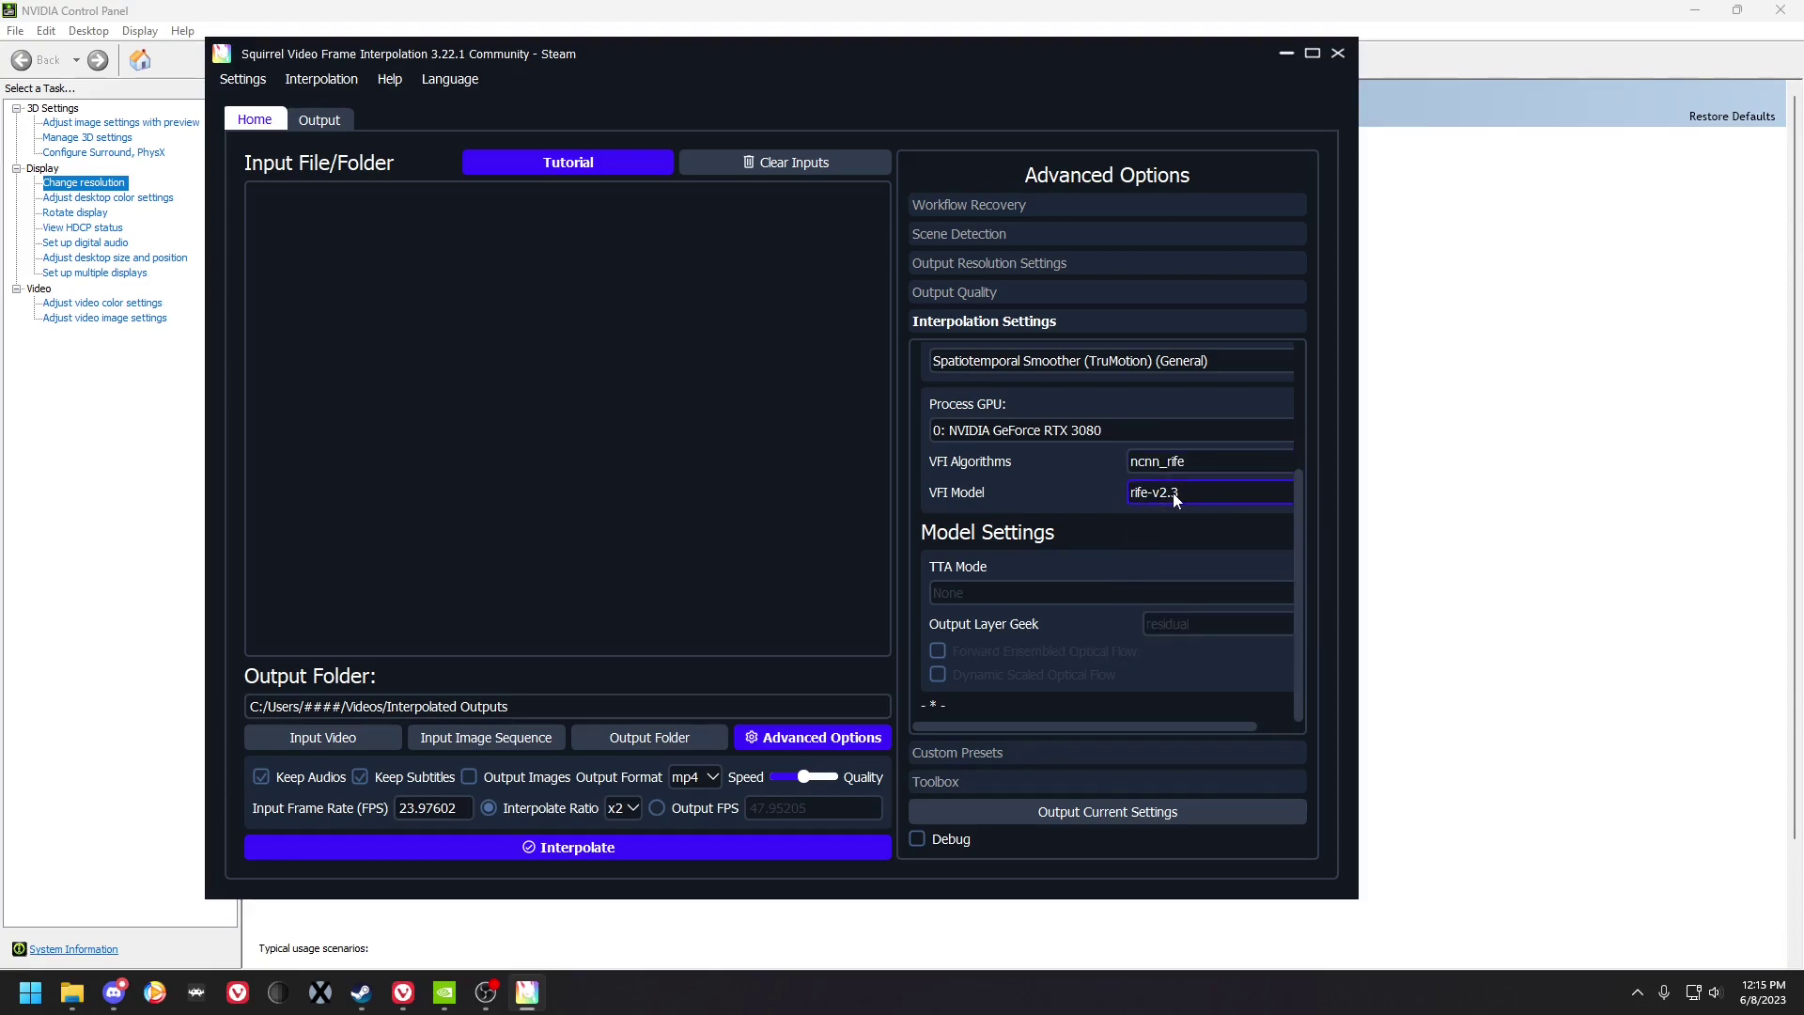
mouse_move(1295, 532)
left_mouse_down()
mouse_move(1295, 381)
mouse_move(1299, 561)
left_mouse_up()
Confirm ncnn_rife stays selected, recheck the rife models, then show the algorithm list again
left_click(1182, 461)
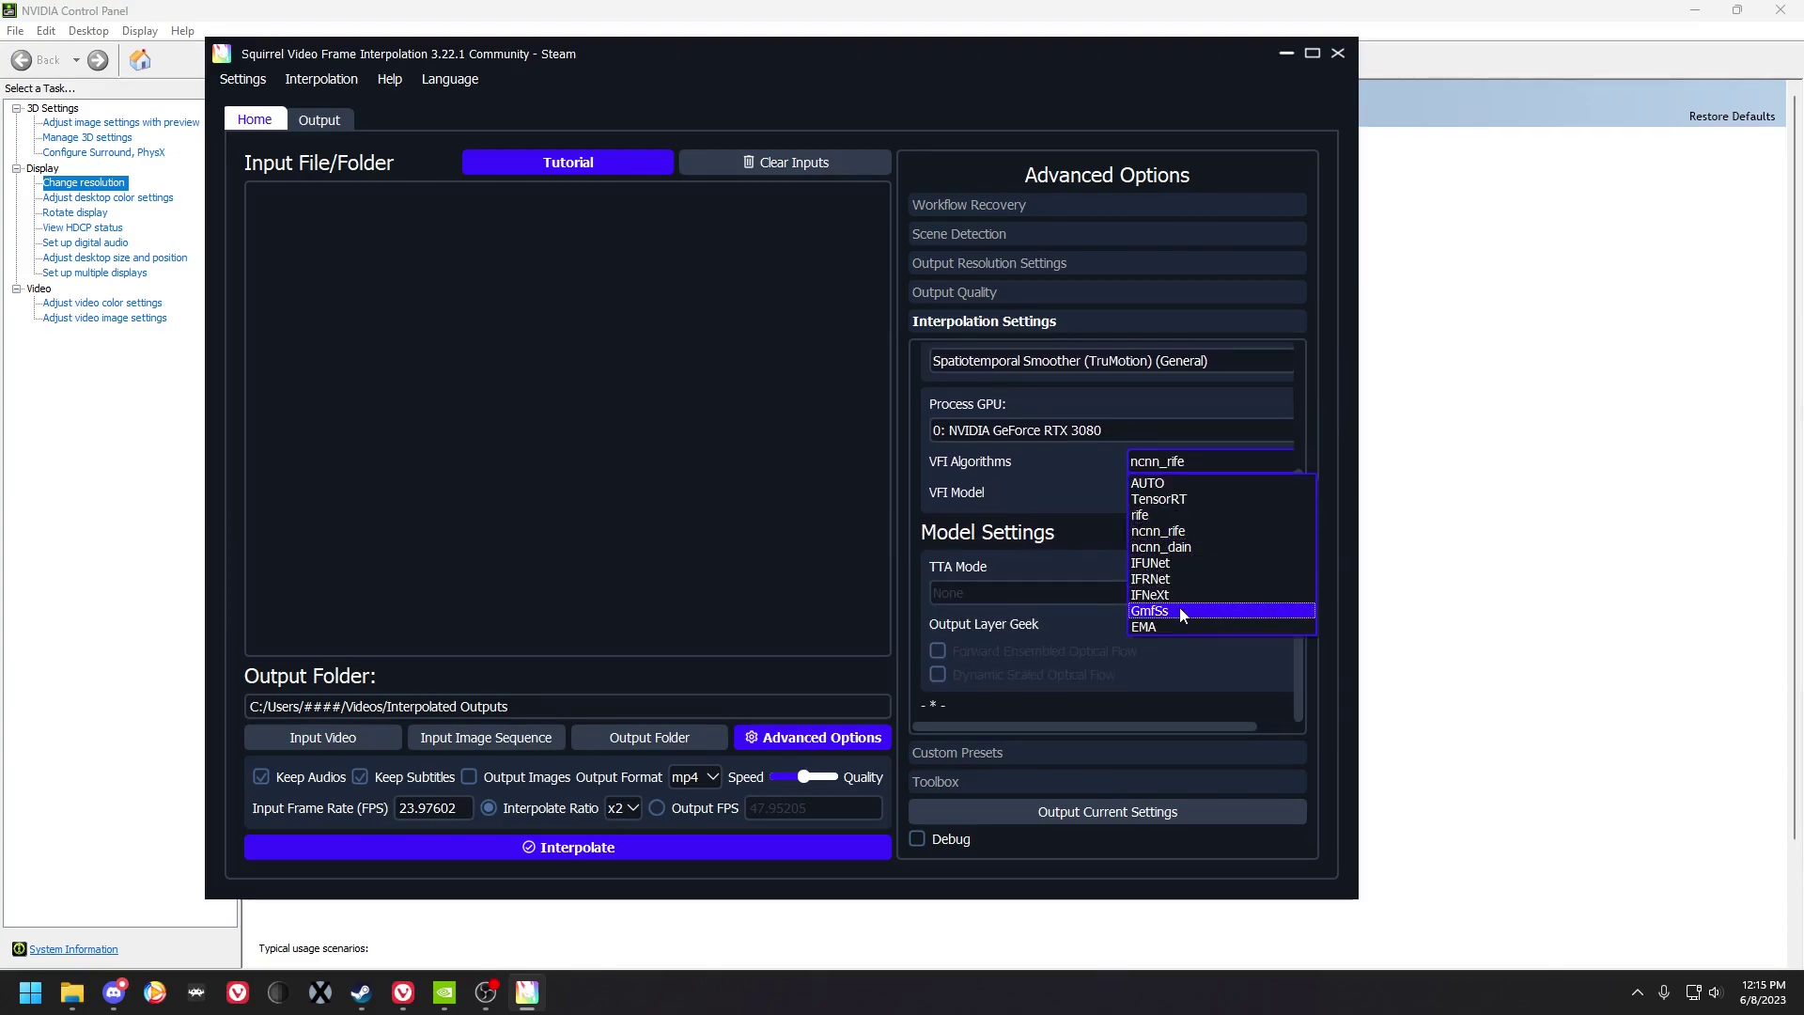
left_click(1108, 475)
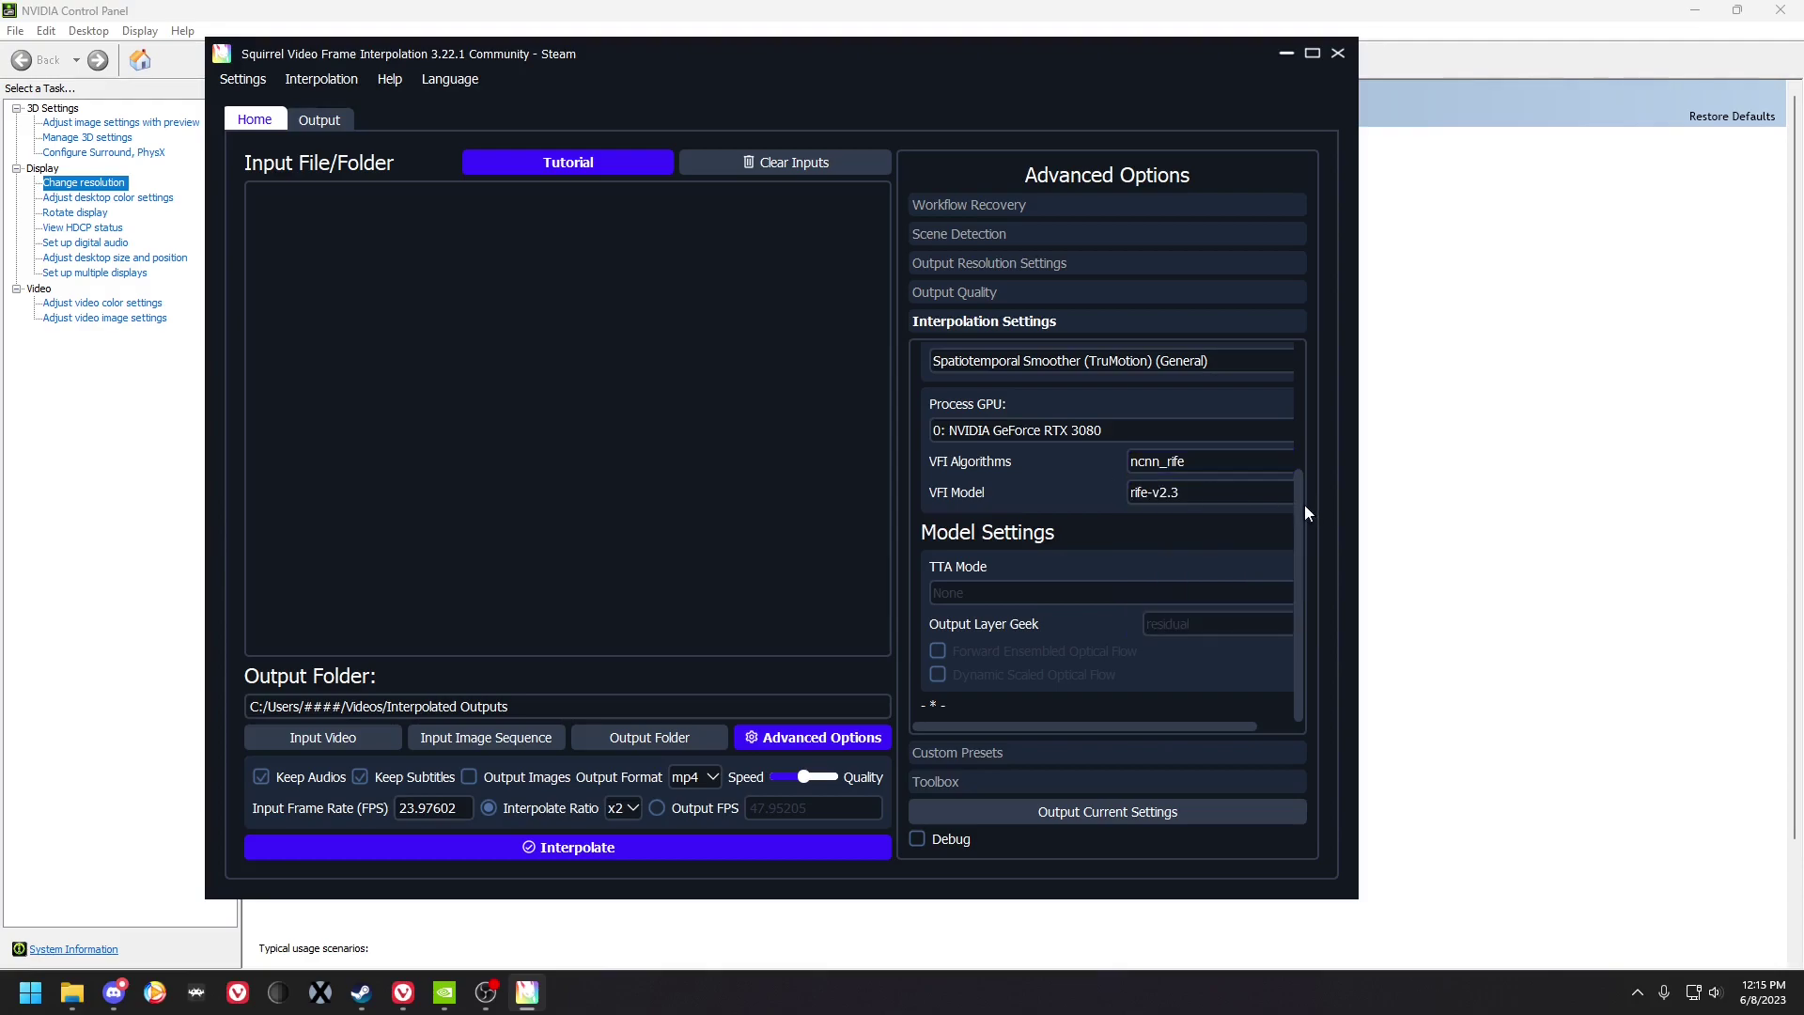
mouse_move(1304, 505)
left_mouse_down()
mouse_move(1296, 392)
mouse_move(1277, 509)
left_mouse_up()
left_click(1209, 485)
left_click(1199, 476)
left_click(1184, 461)
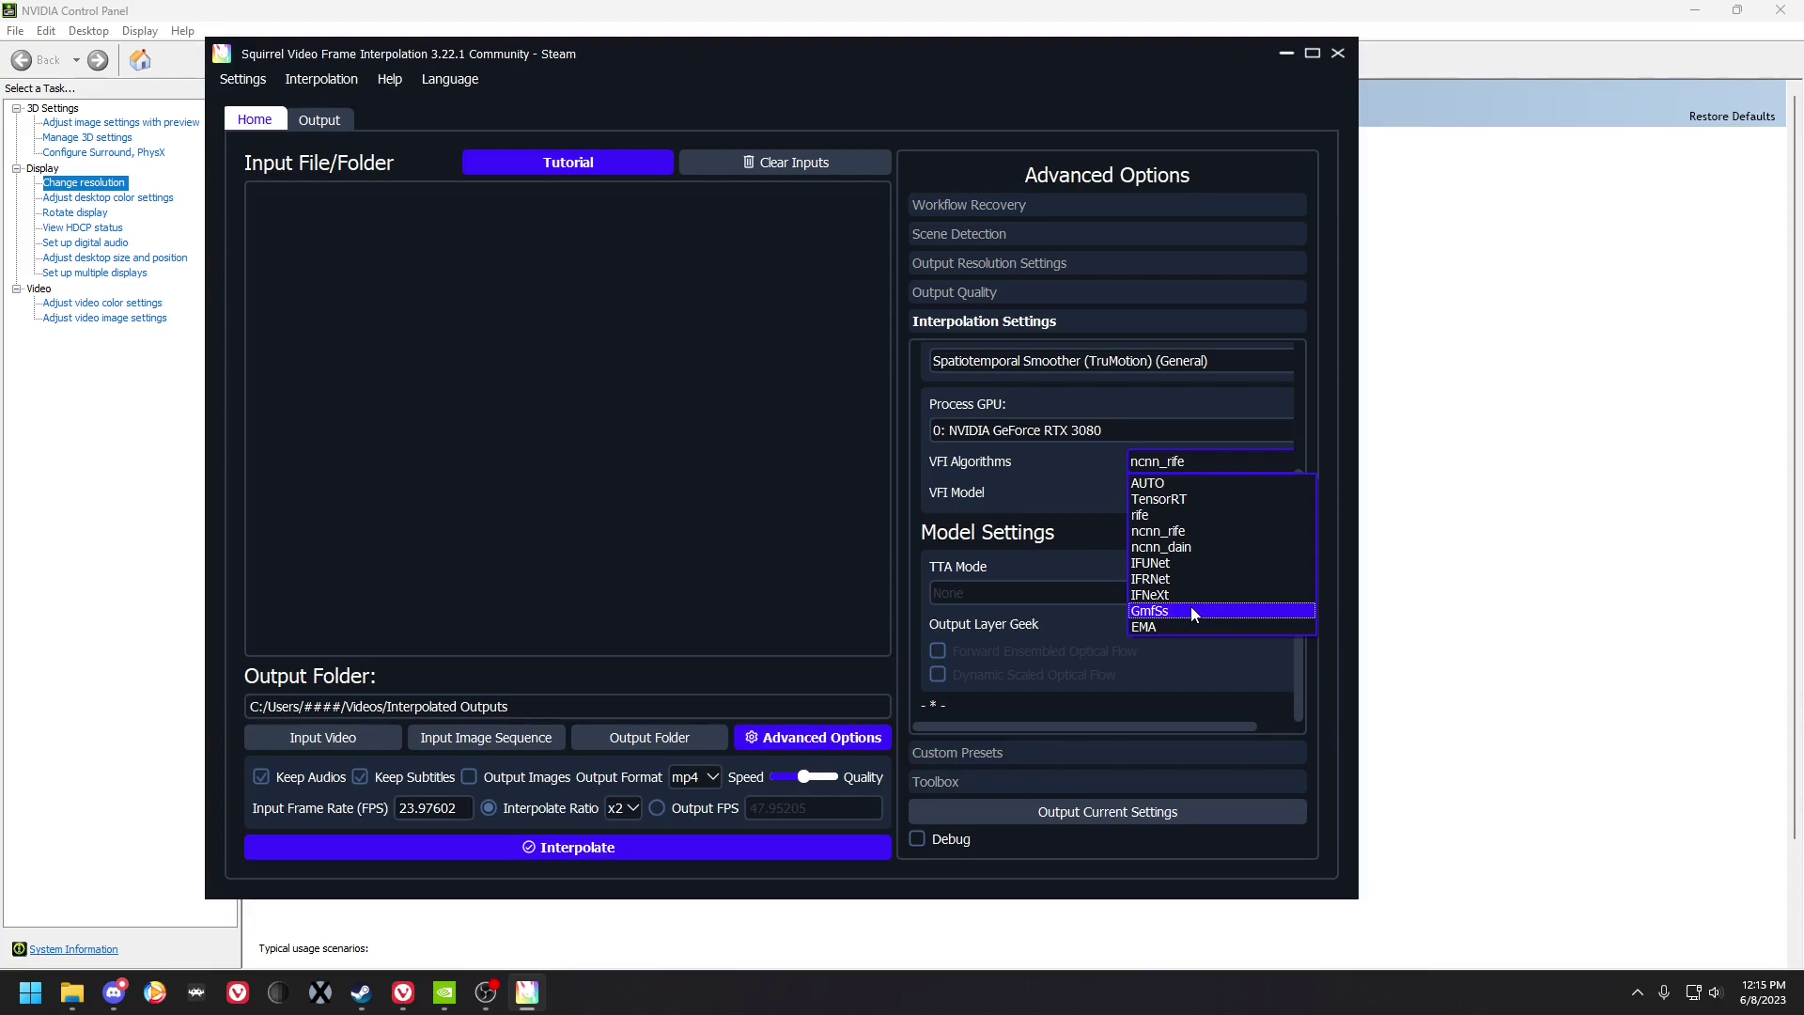
Select TensorRT briefly, then switch to GmfSs and keep the GmfSs_pg_104 model
left_click(1170, 498)
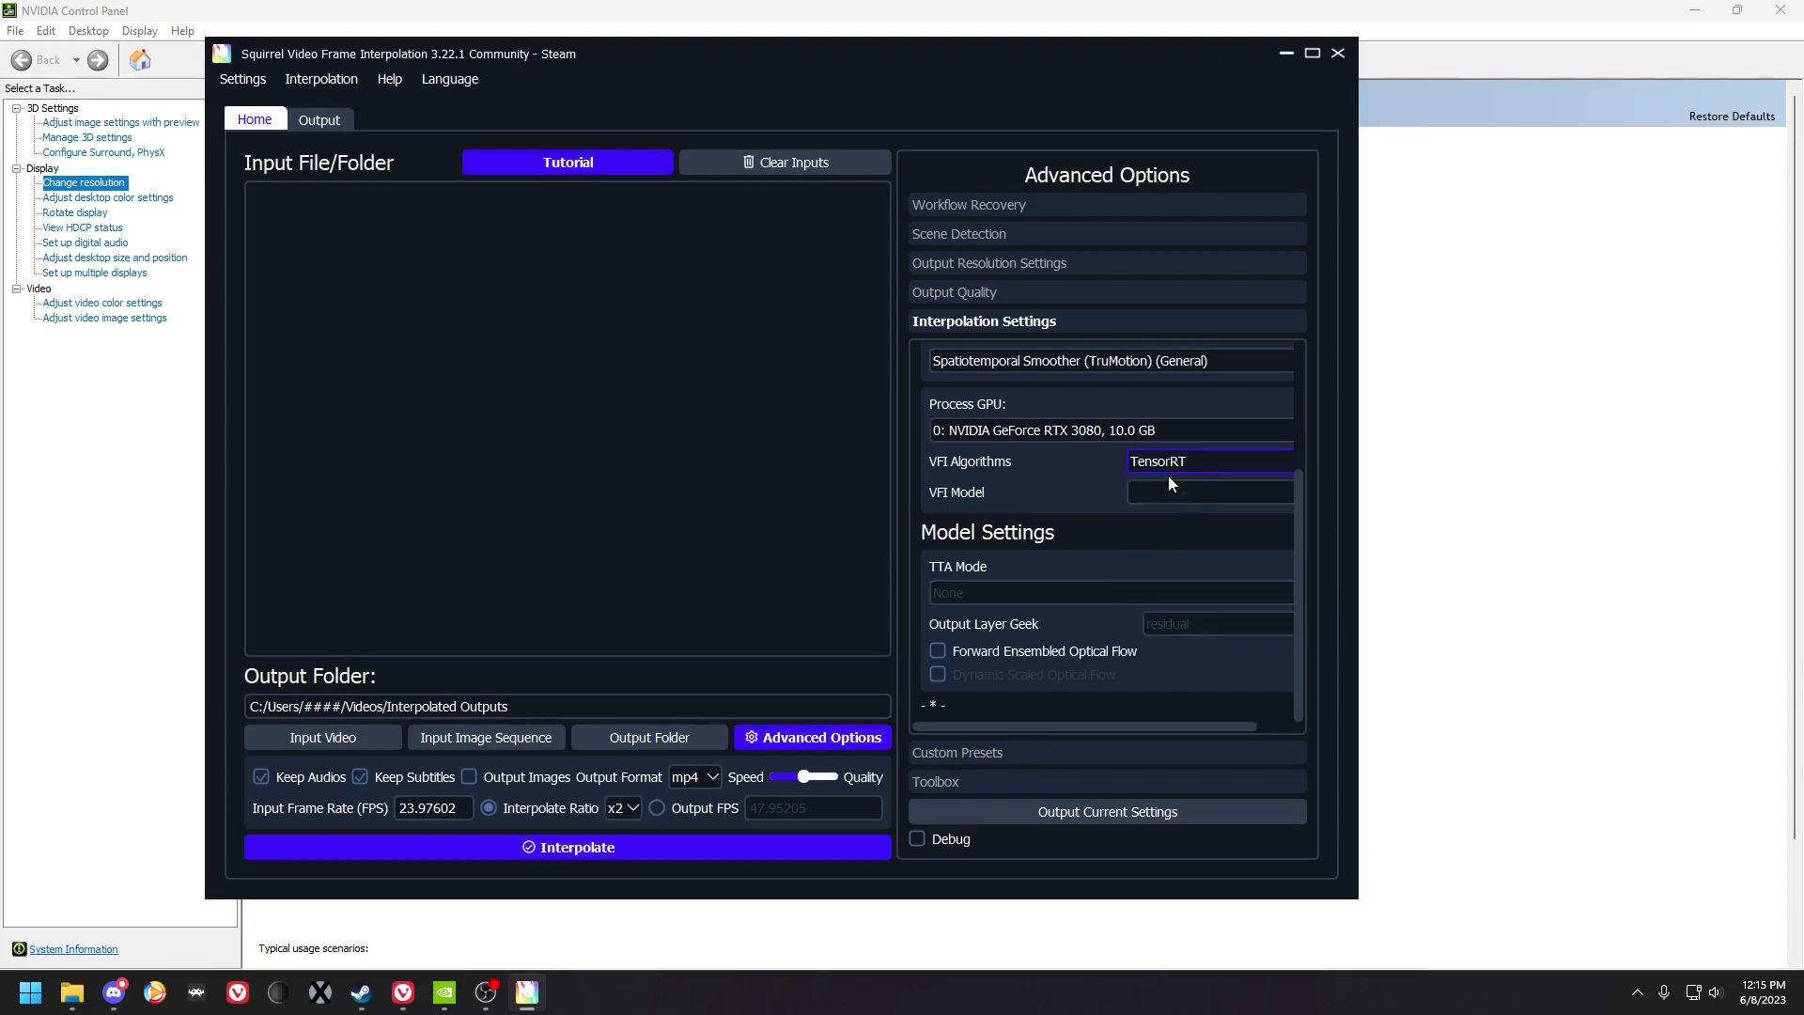
left_click(1165, 462)
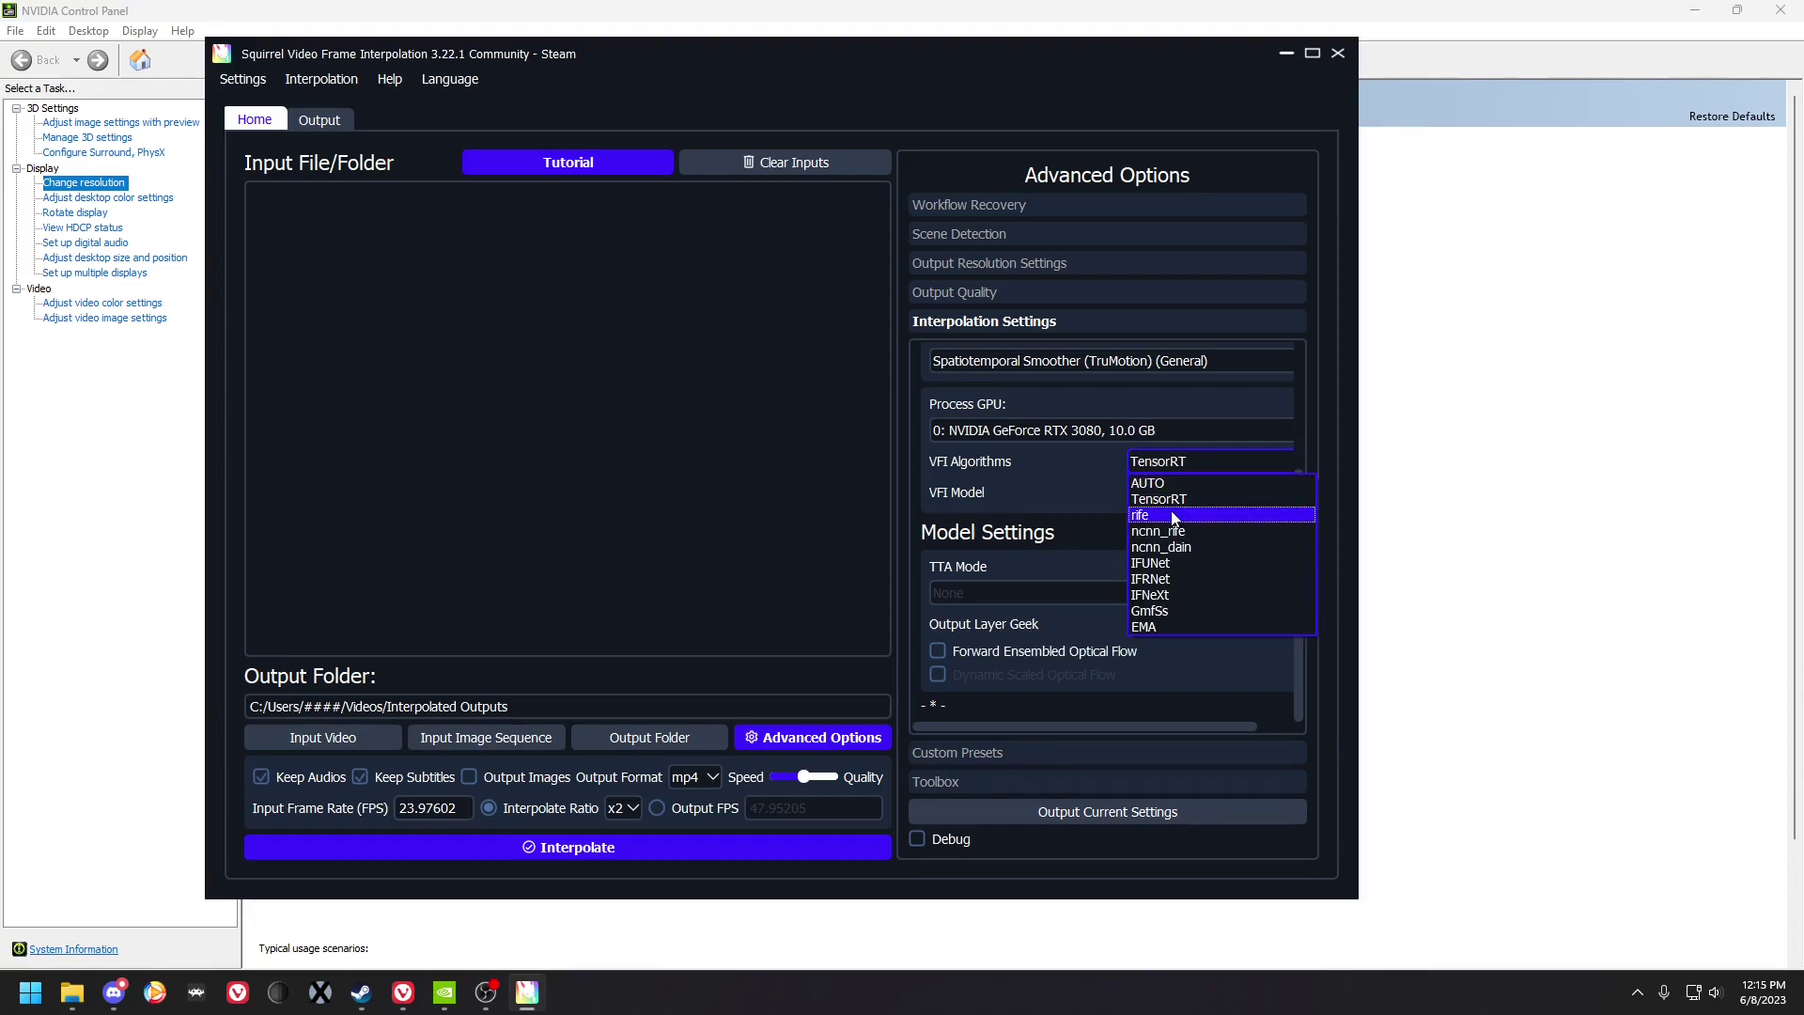
left_click(1170, 610)
left_click(1175, 492)
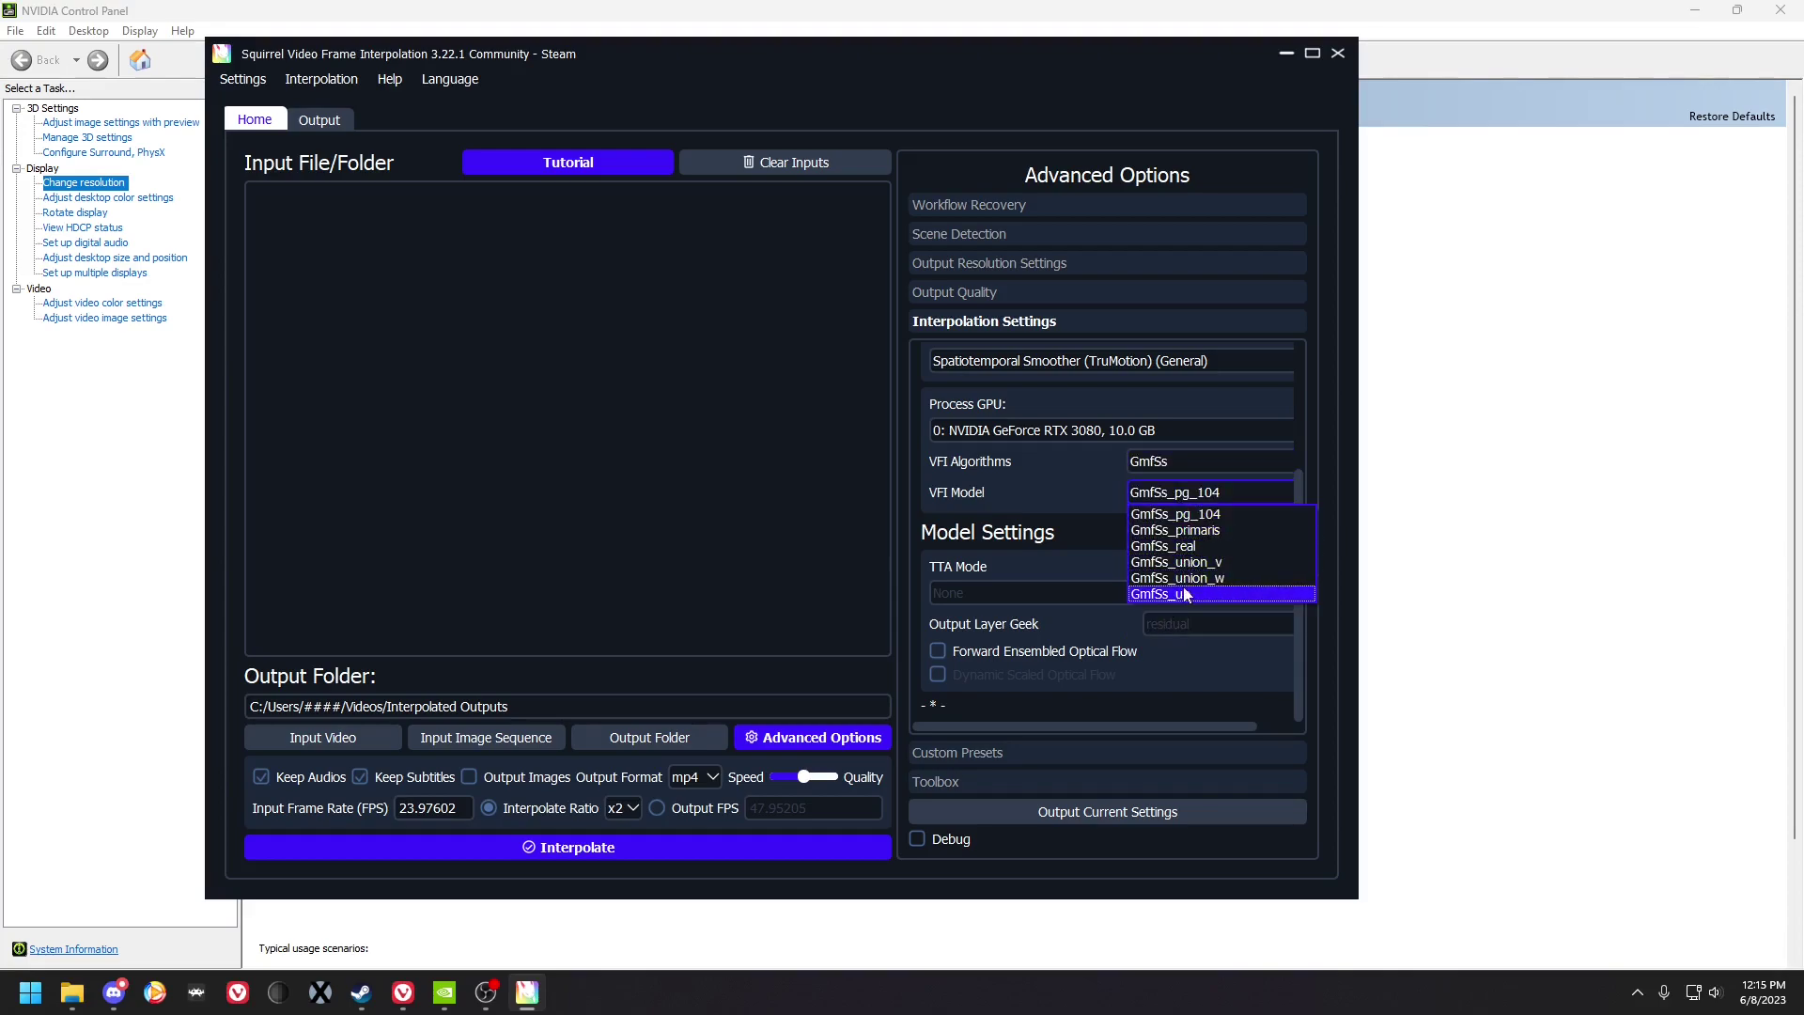
left_click(1205, 498)
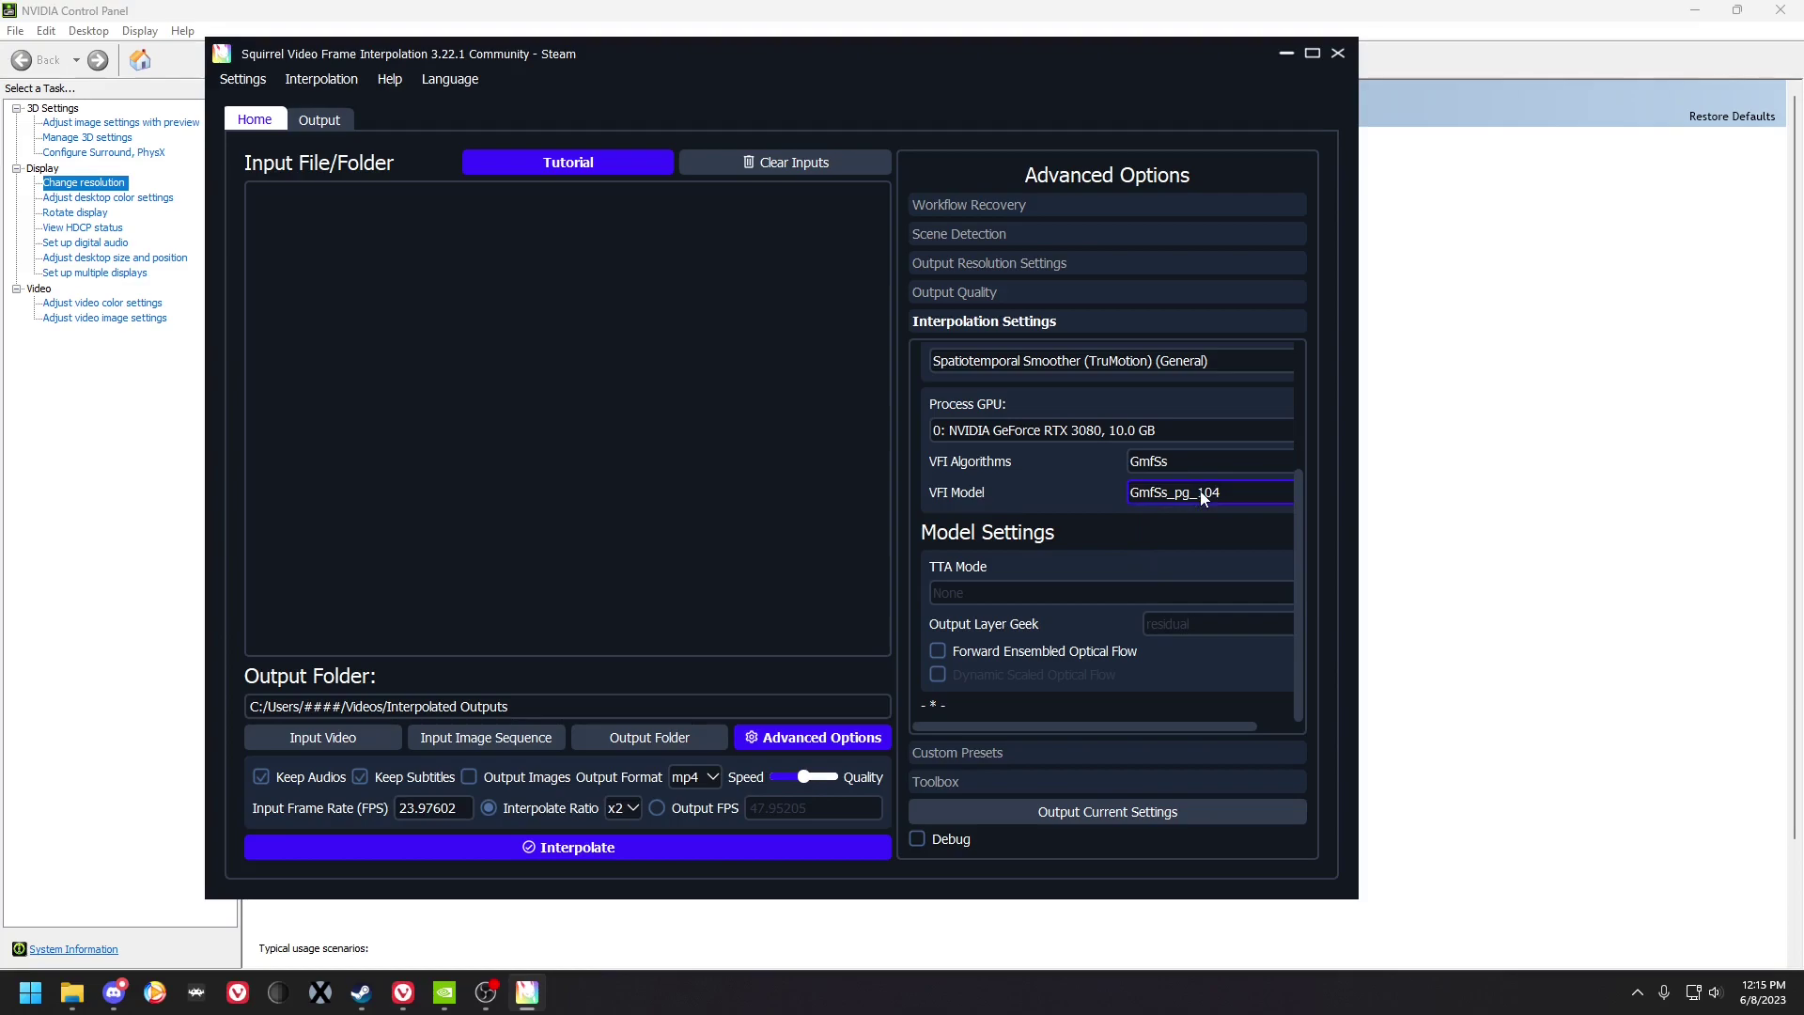
Find Scale of Optical Flow in Interpolation Settings and keep it at 2.00
scroll(1294, 539, "up", 3)
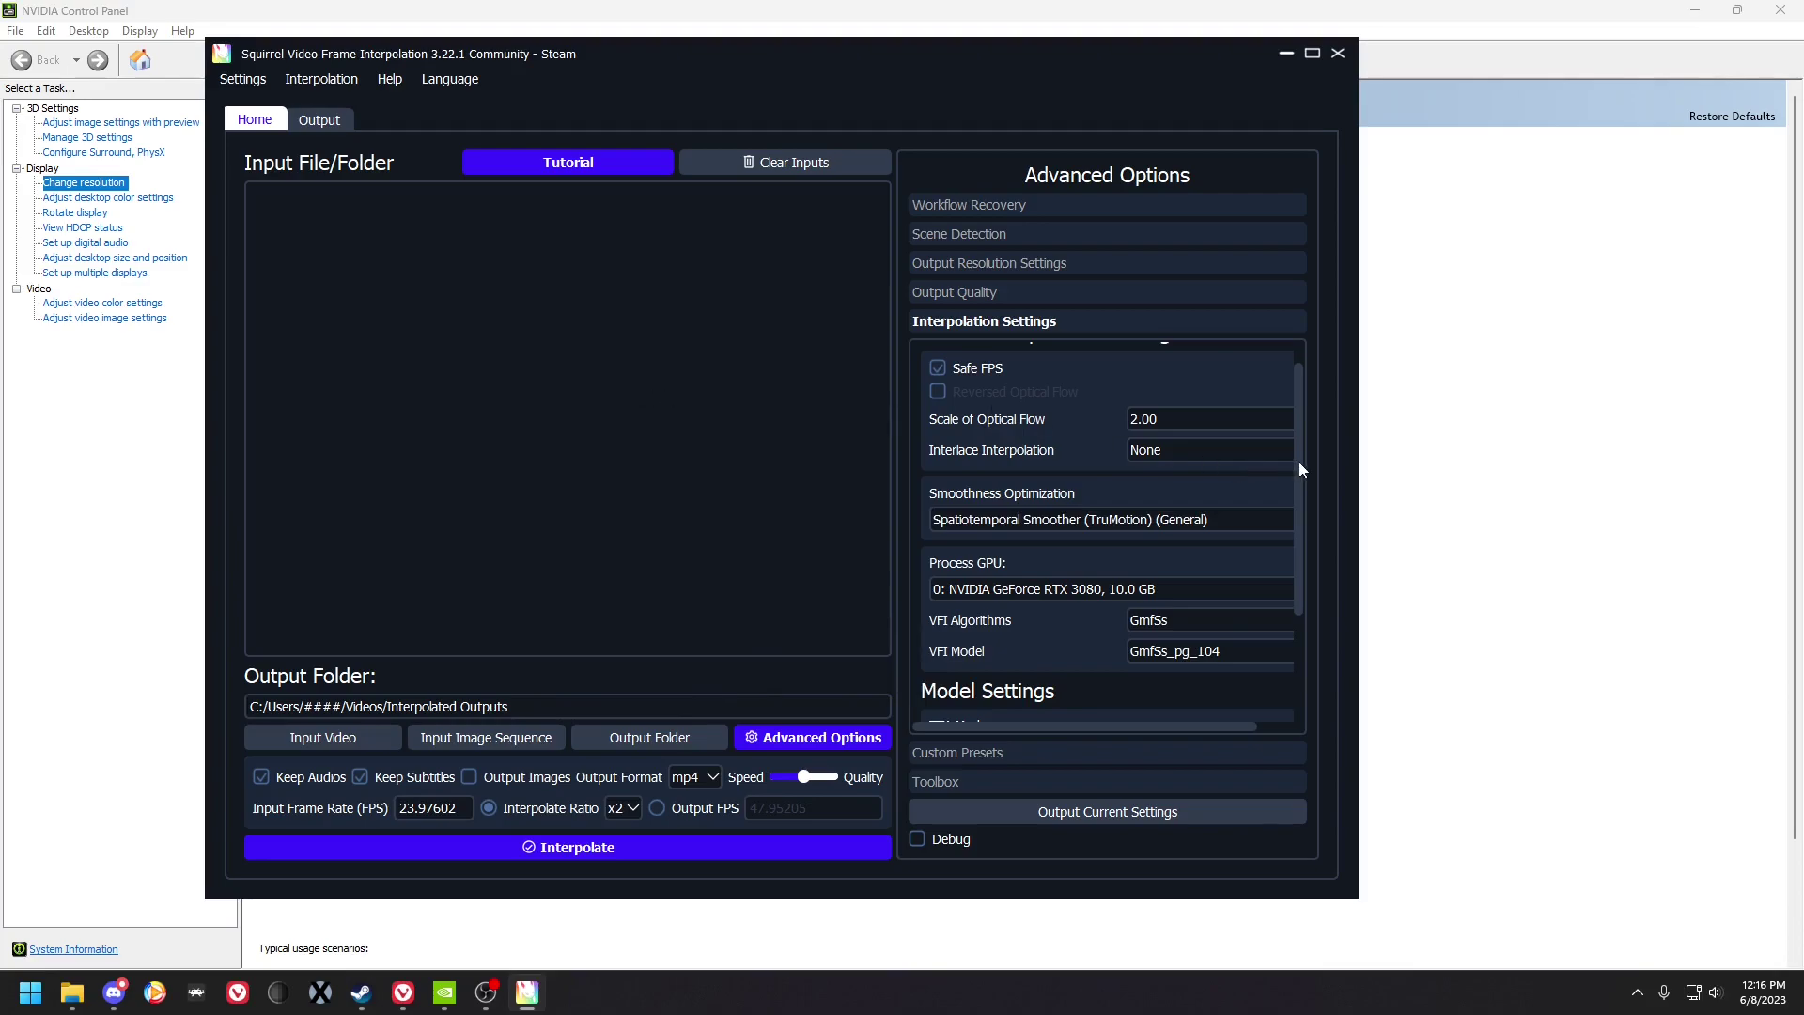
left_click_drag(1298, 461, 1296, 437)
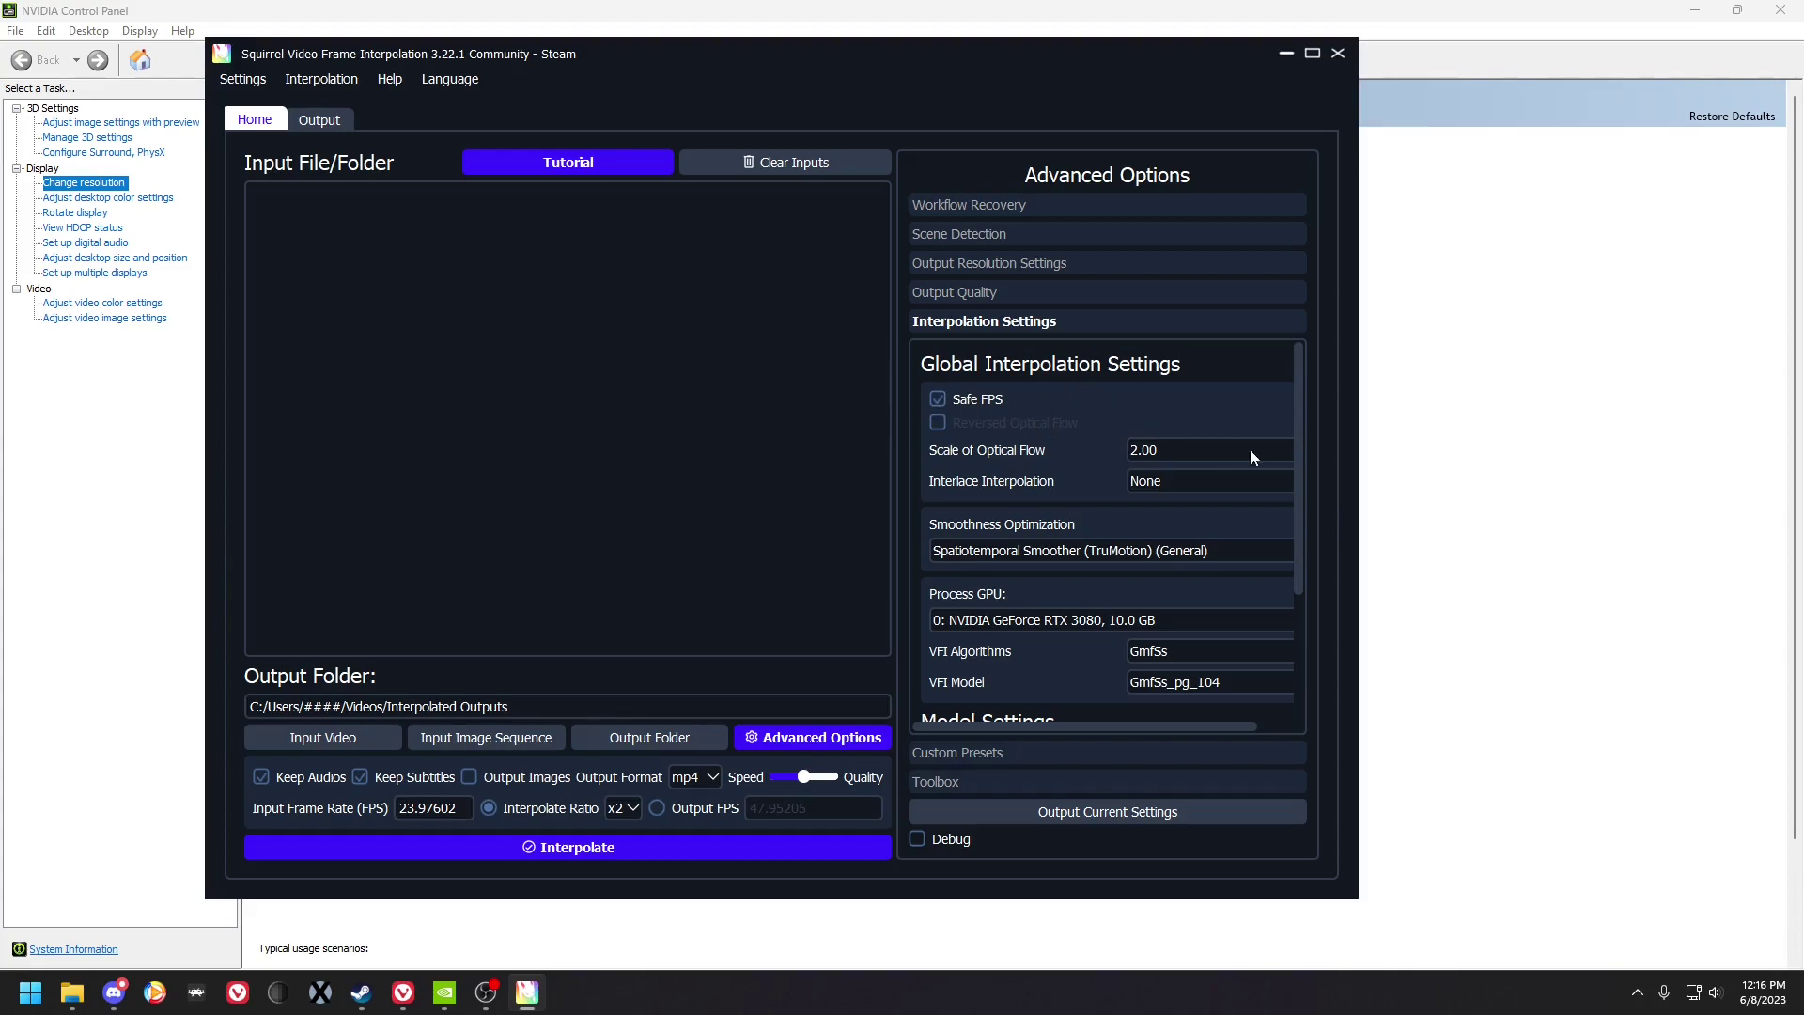
left_click(1187, 449)
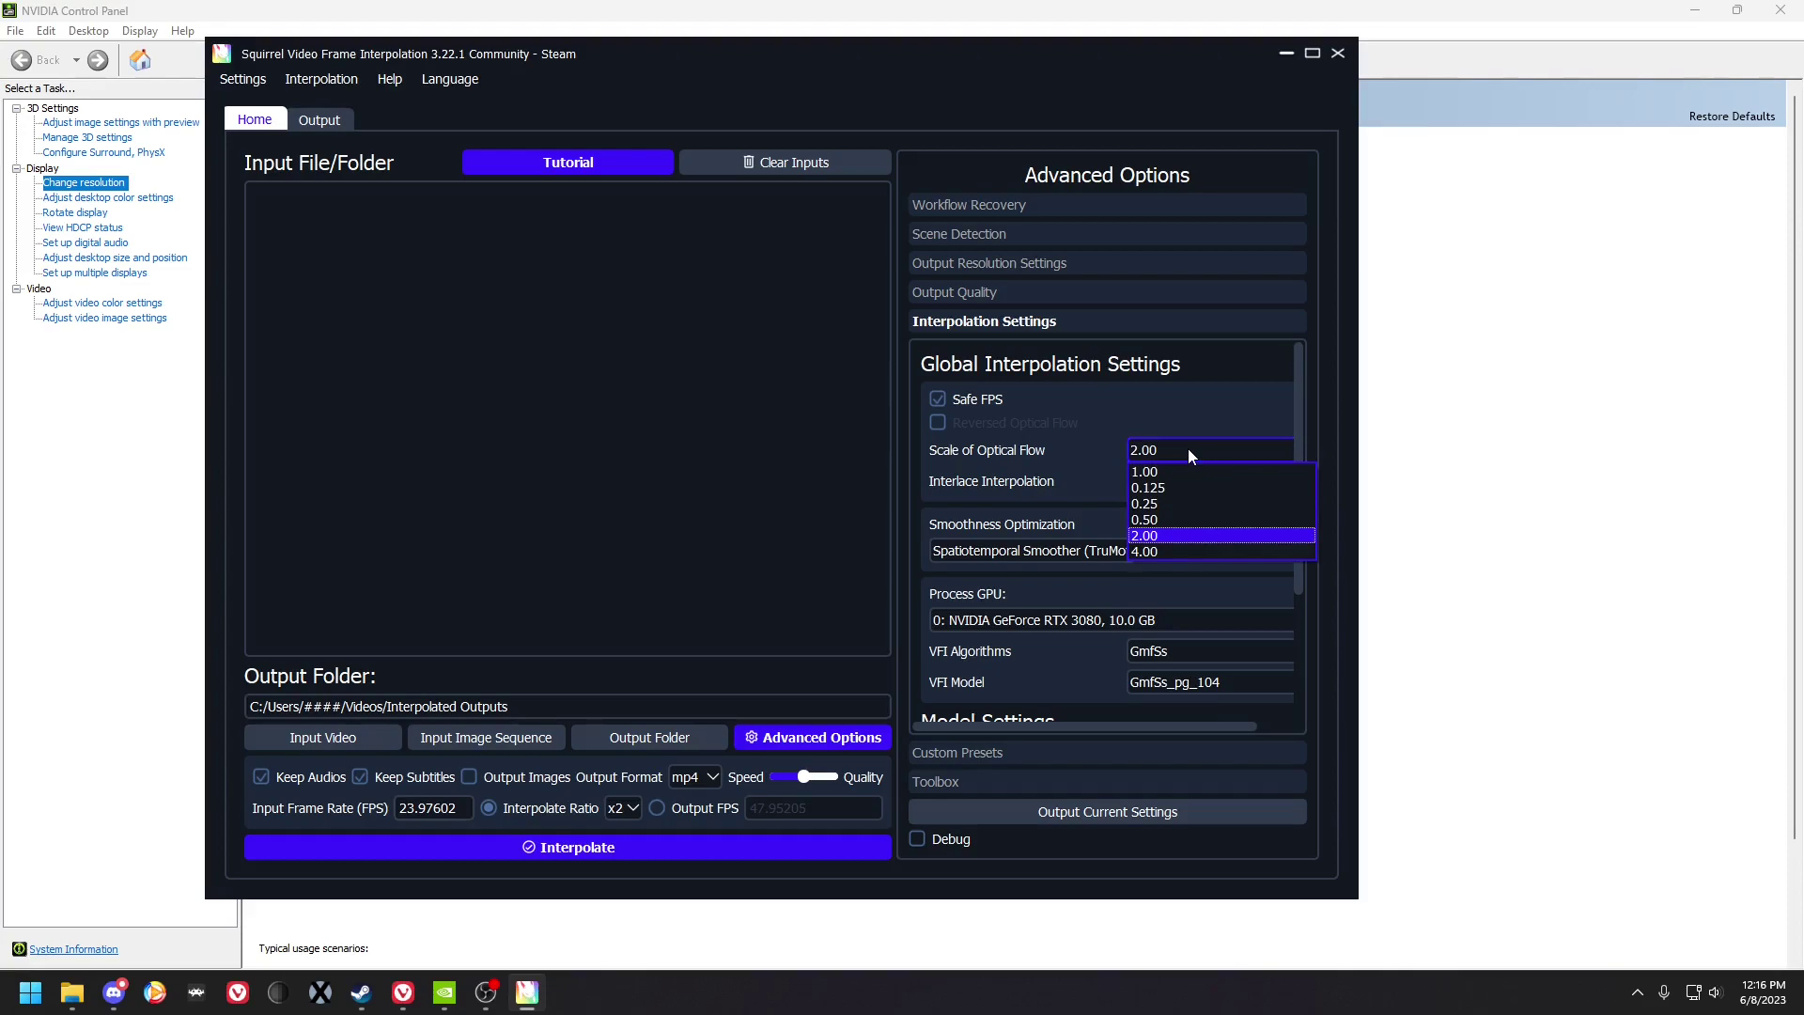
left_click(1188, 449)
left_click(1188, 448)
left_click(1188, 449)
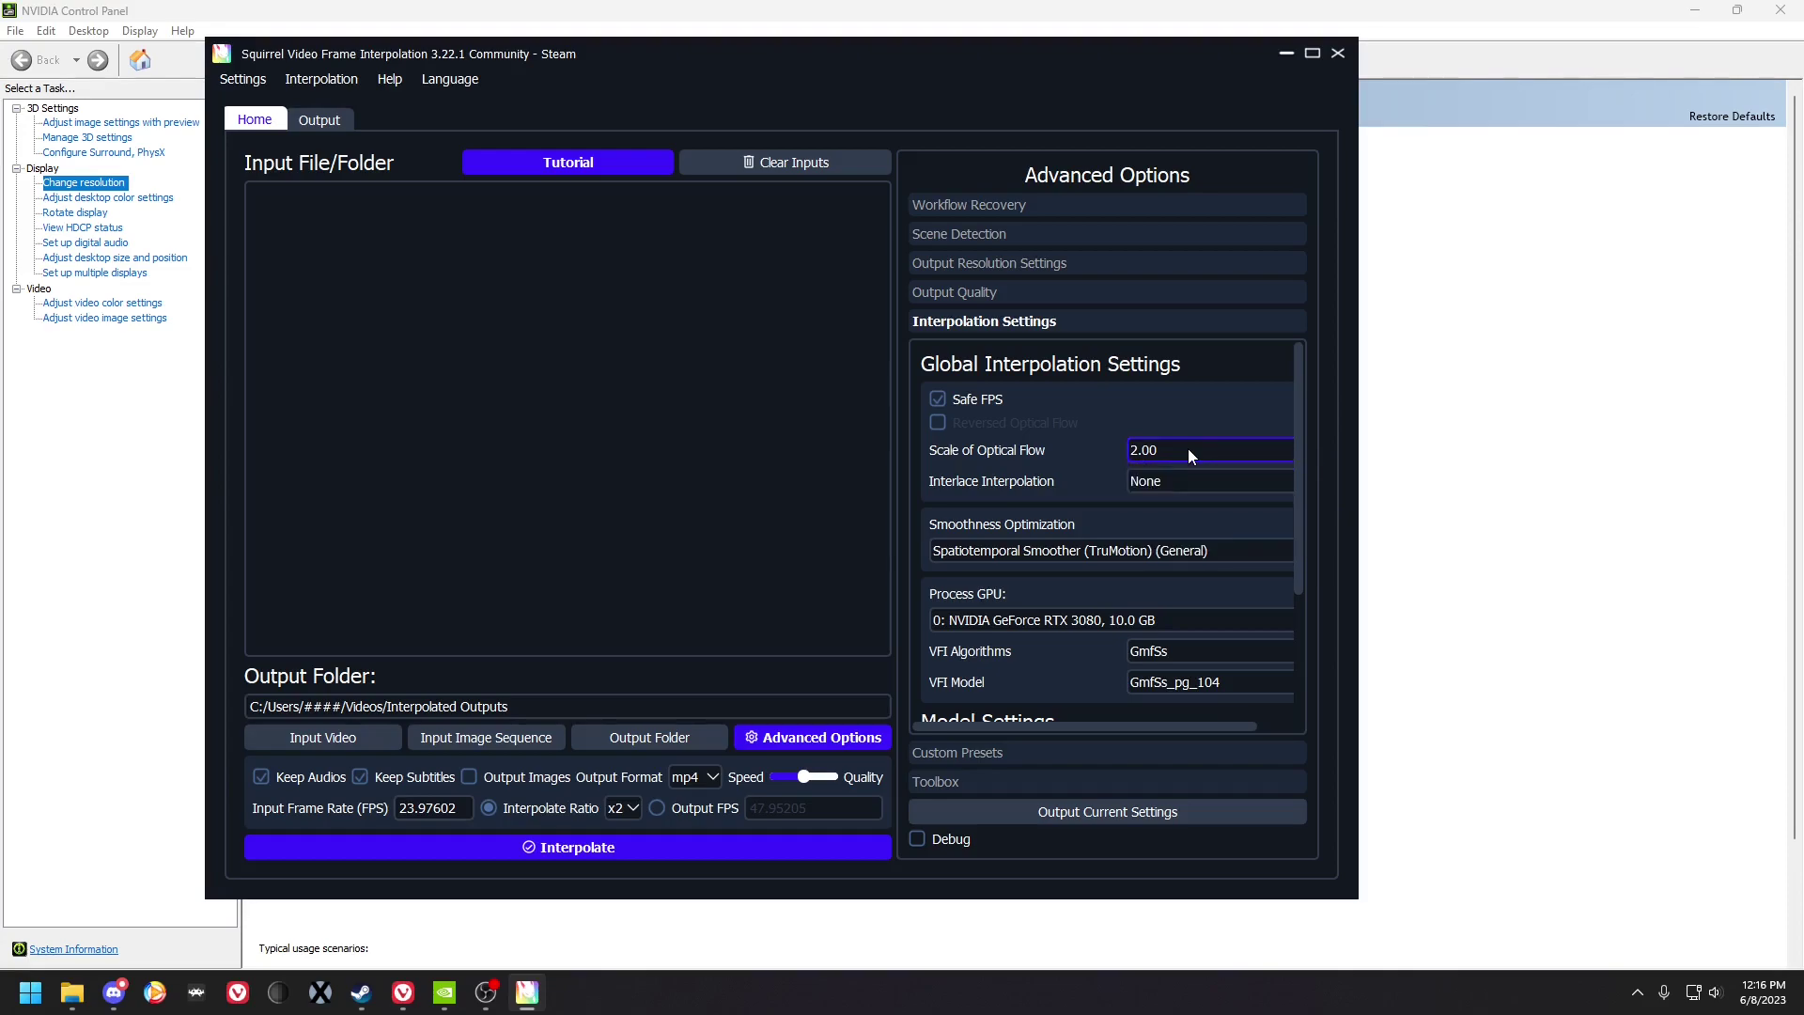
Leave output resolution at 100% and expand Output Quality, showing CRF 16 with H264 8bit
left_click(1040, 288)
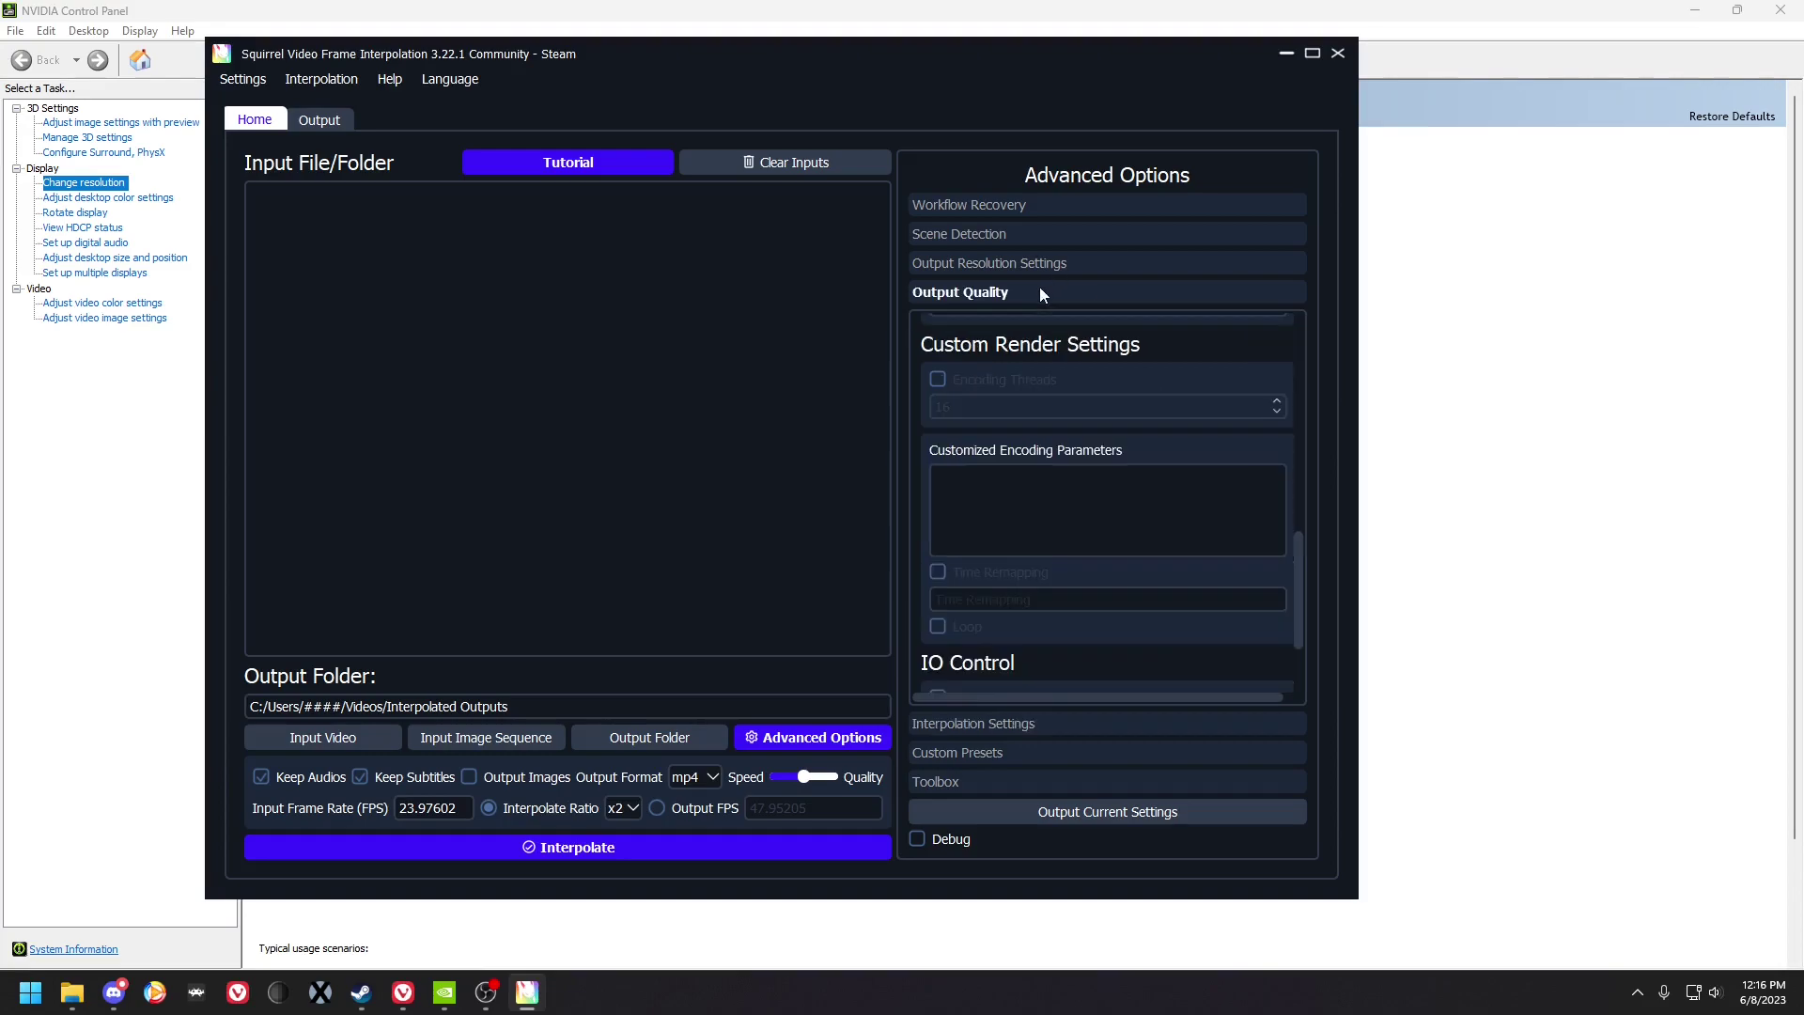
left_click_drag(1299, 606, 1292, 353)
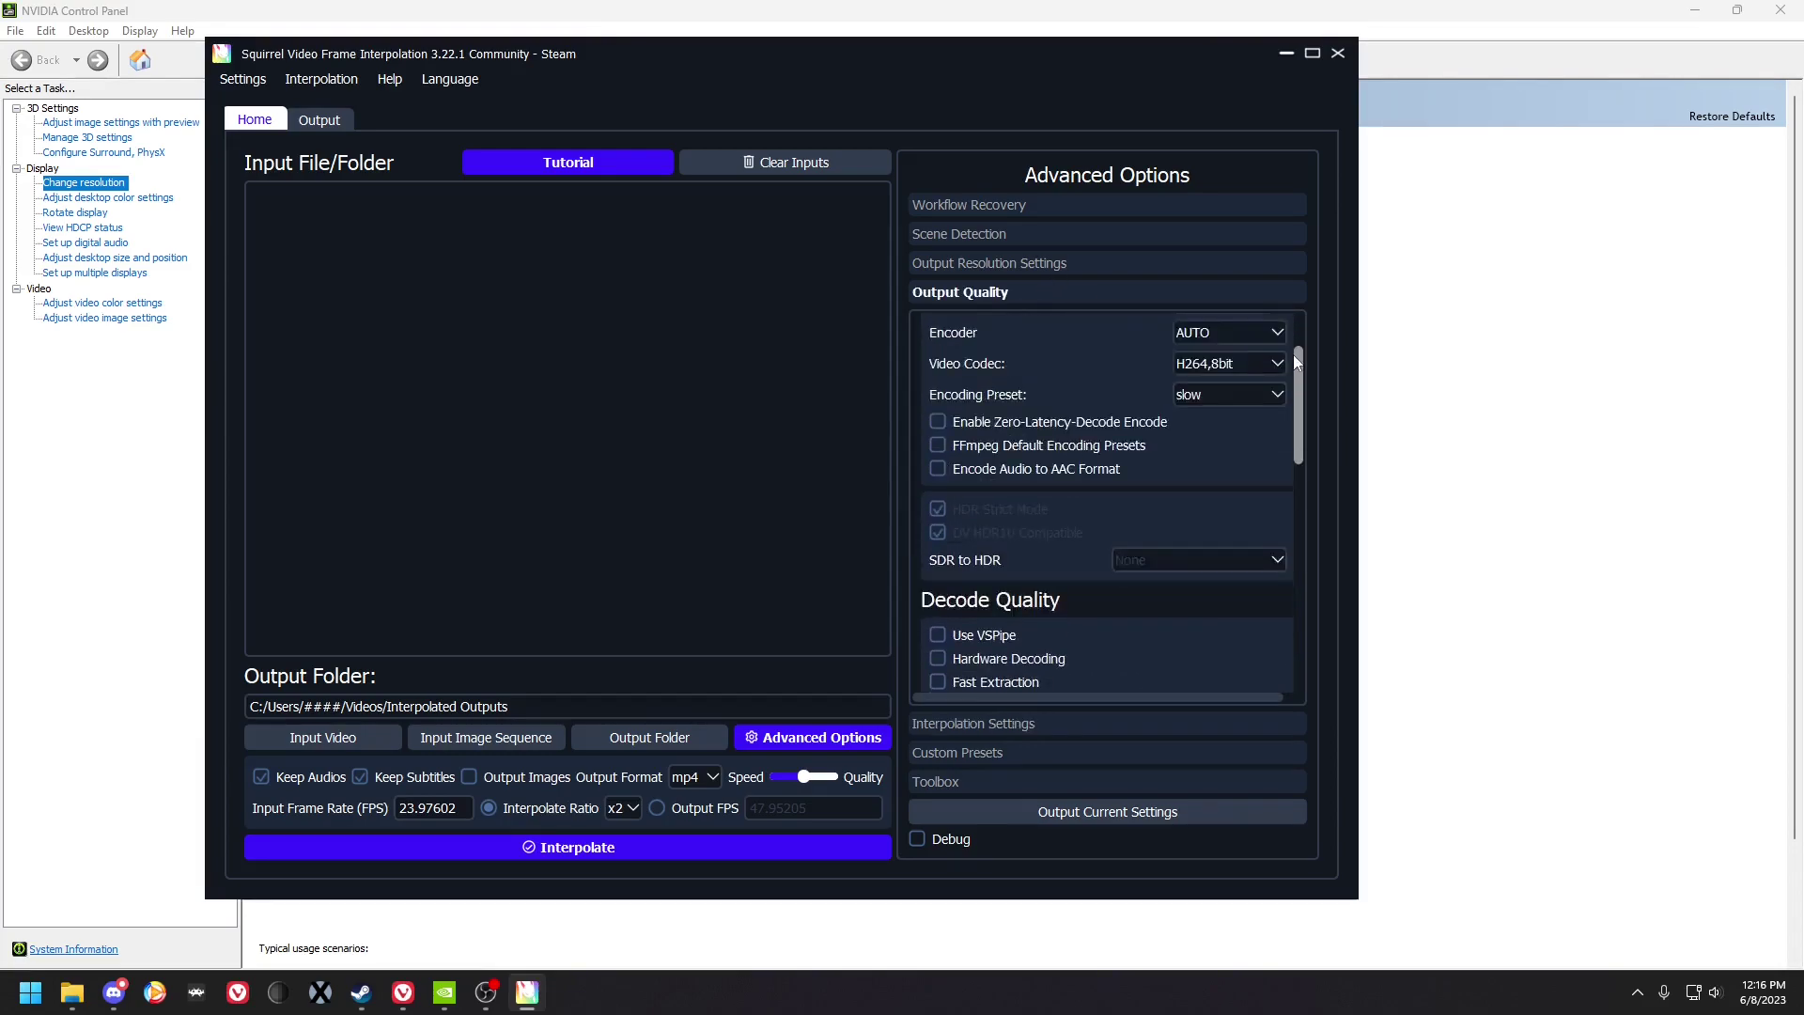
left_click(1076, 266)
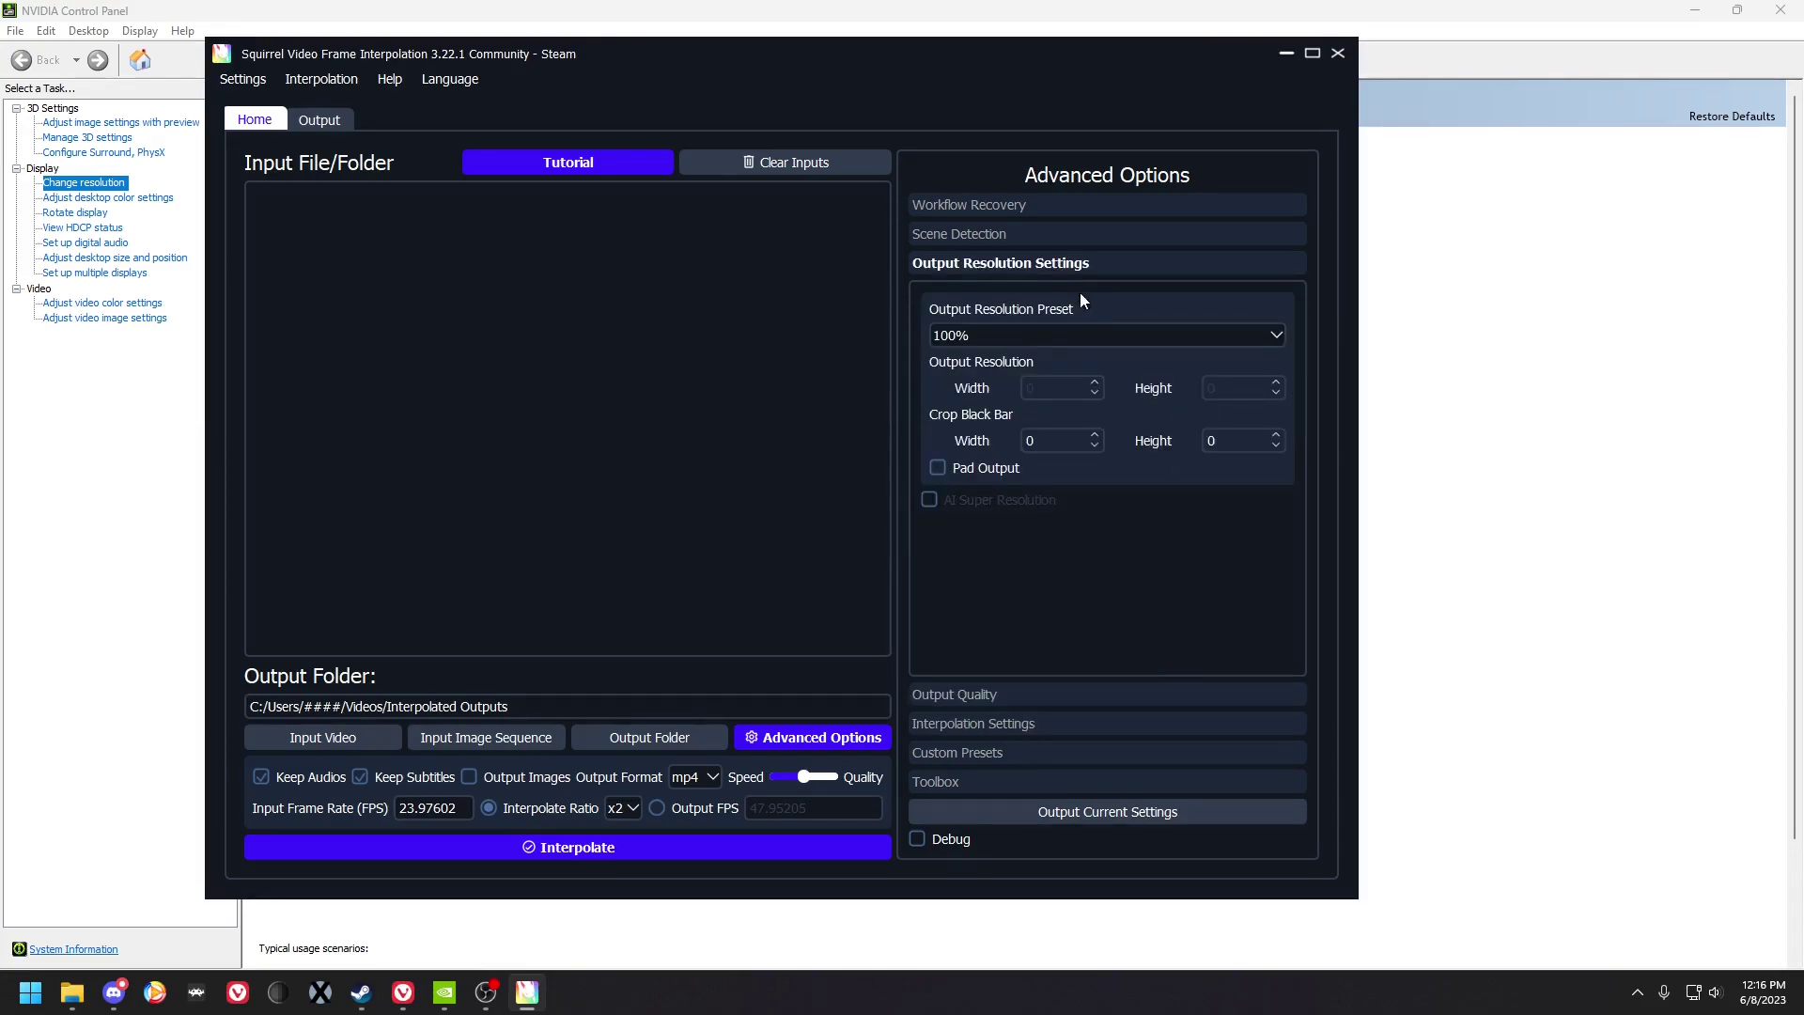
left_click(1106, 334)
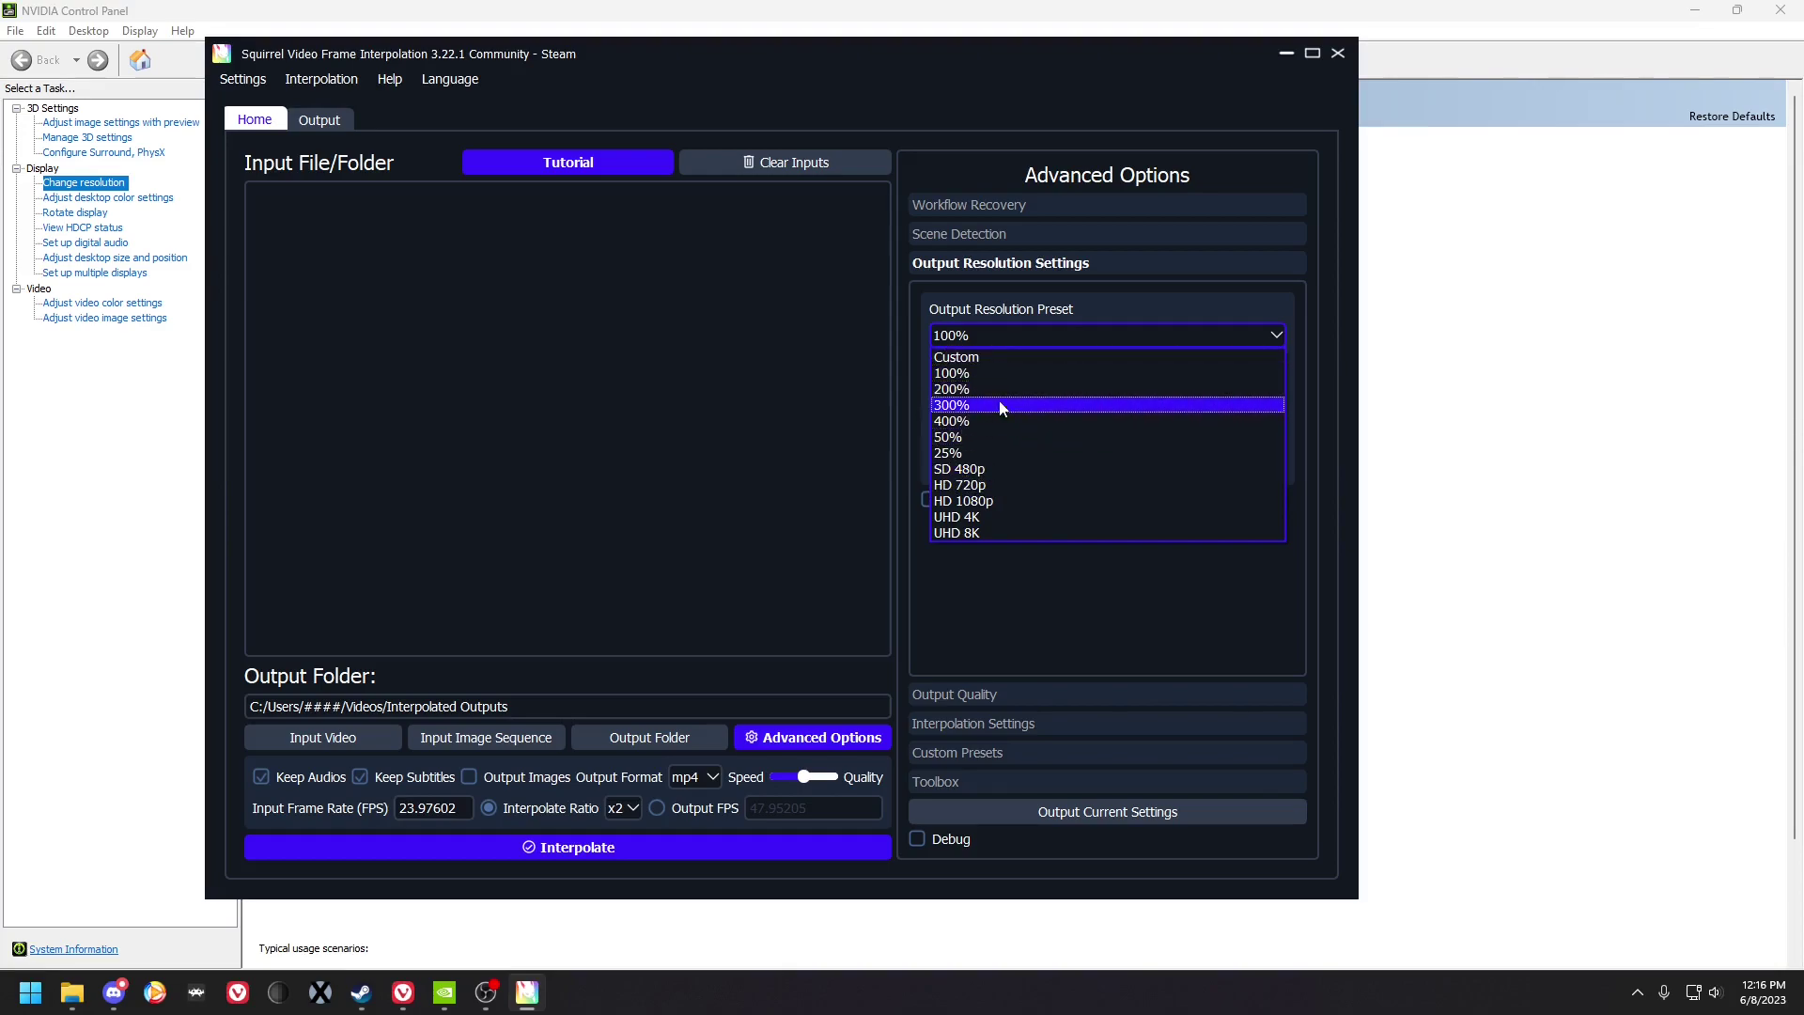
left_click(1018, 357)
left_click(986, 695)
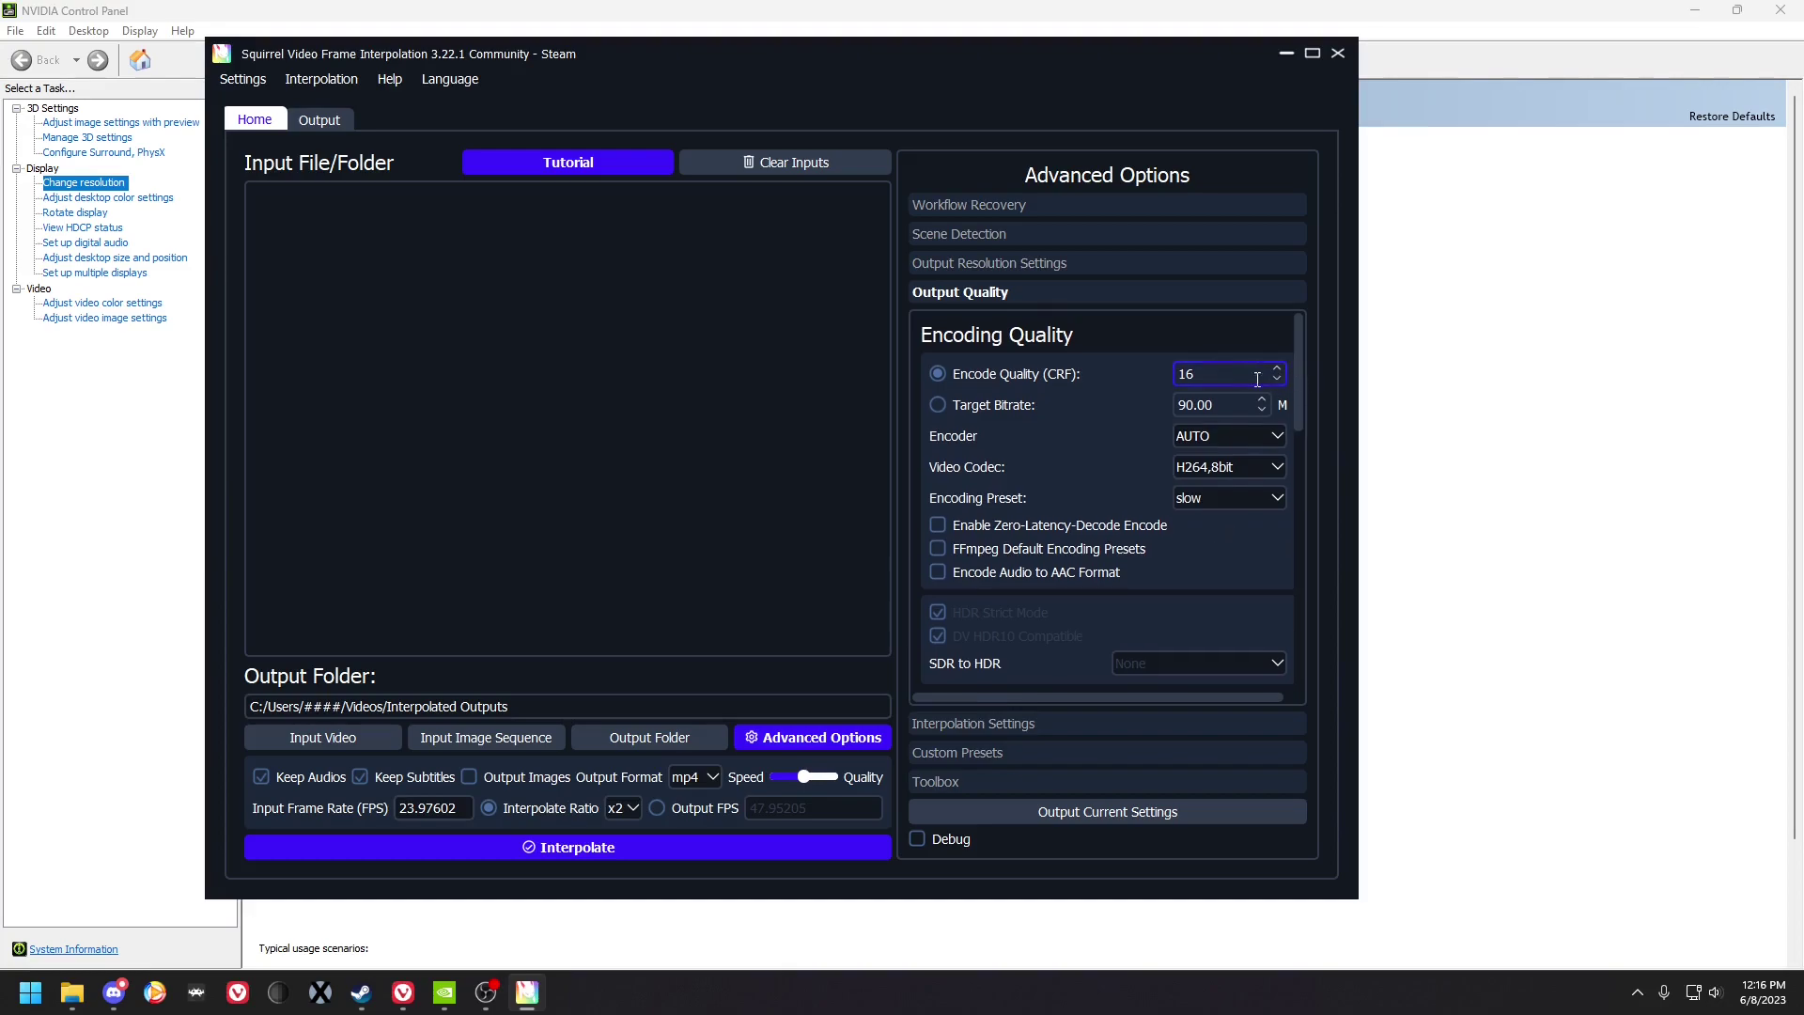
Keep H264,8bit as the video codec and AUTO as the encoder, then expand Interpolation Settings
left_click(1244, 465)
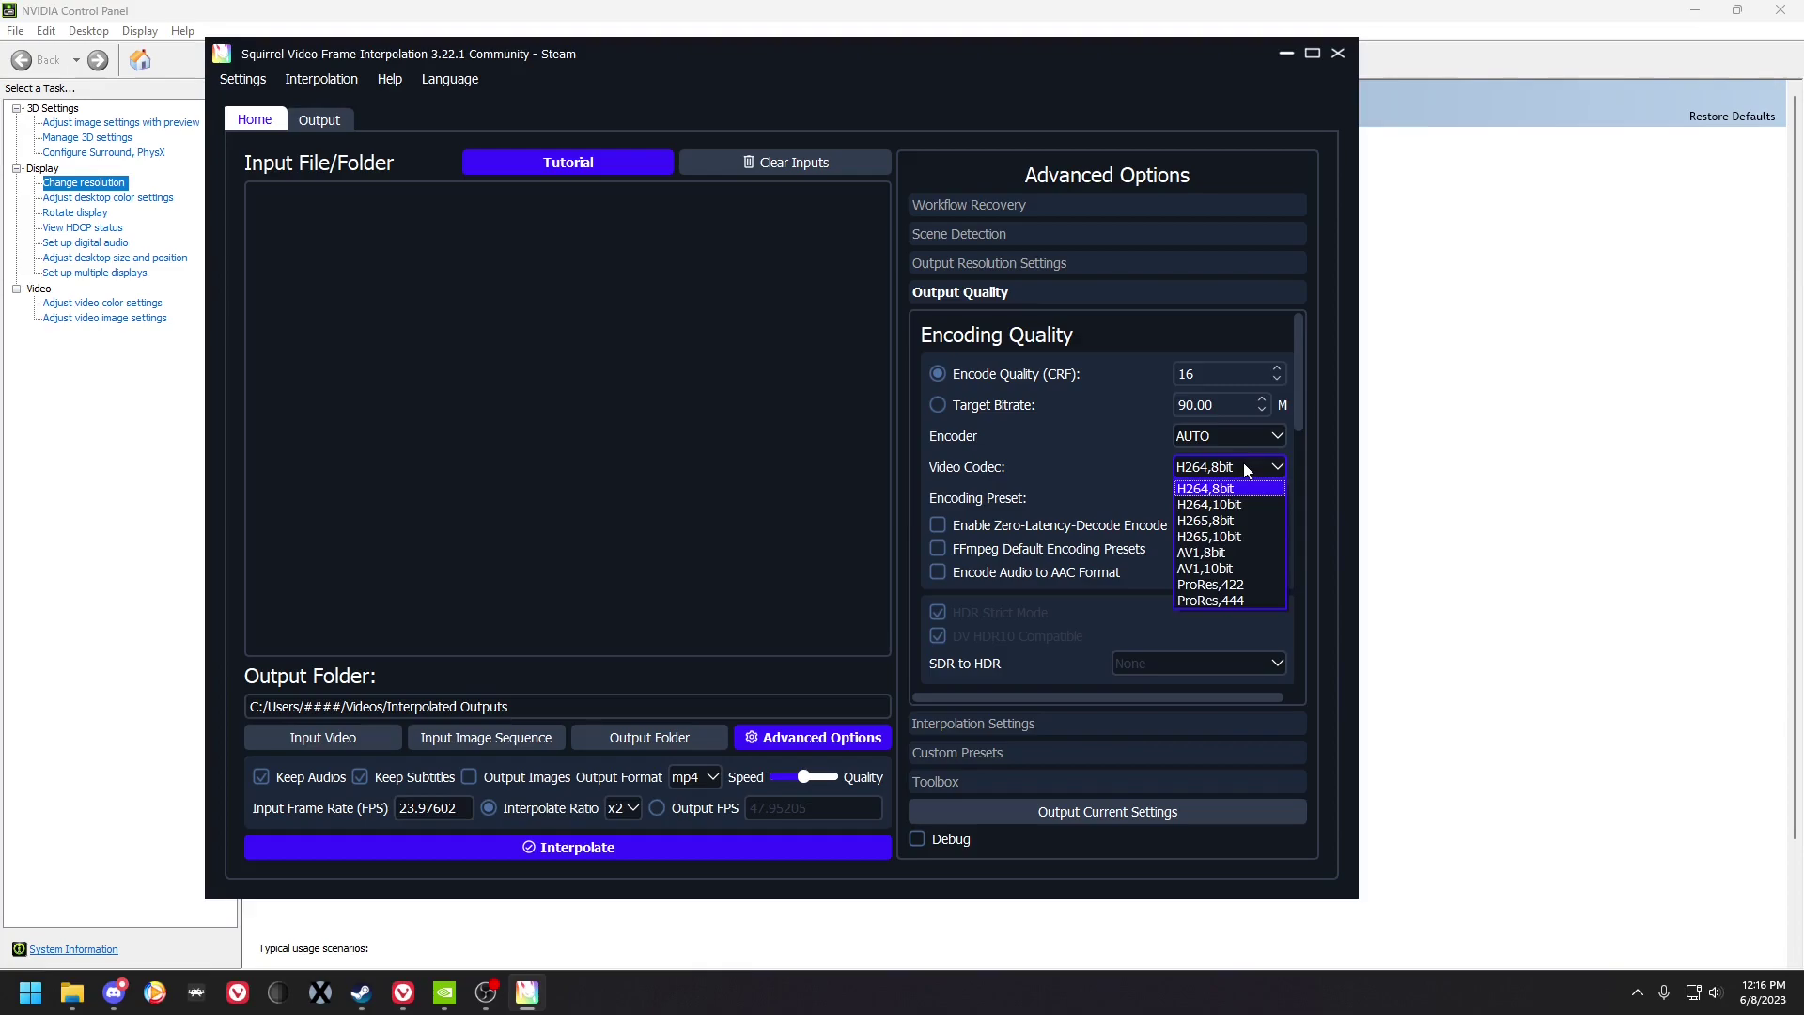
left_click(1245, 469)
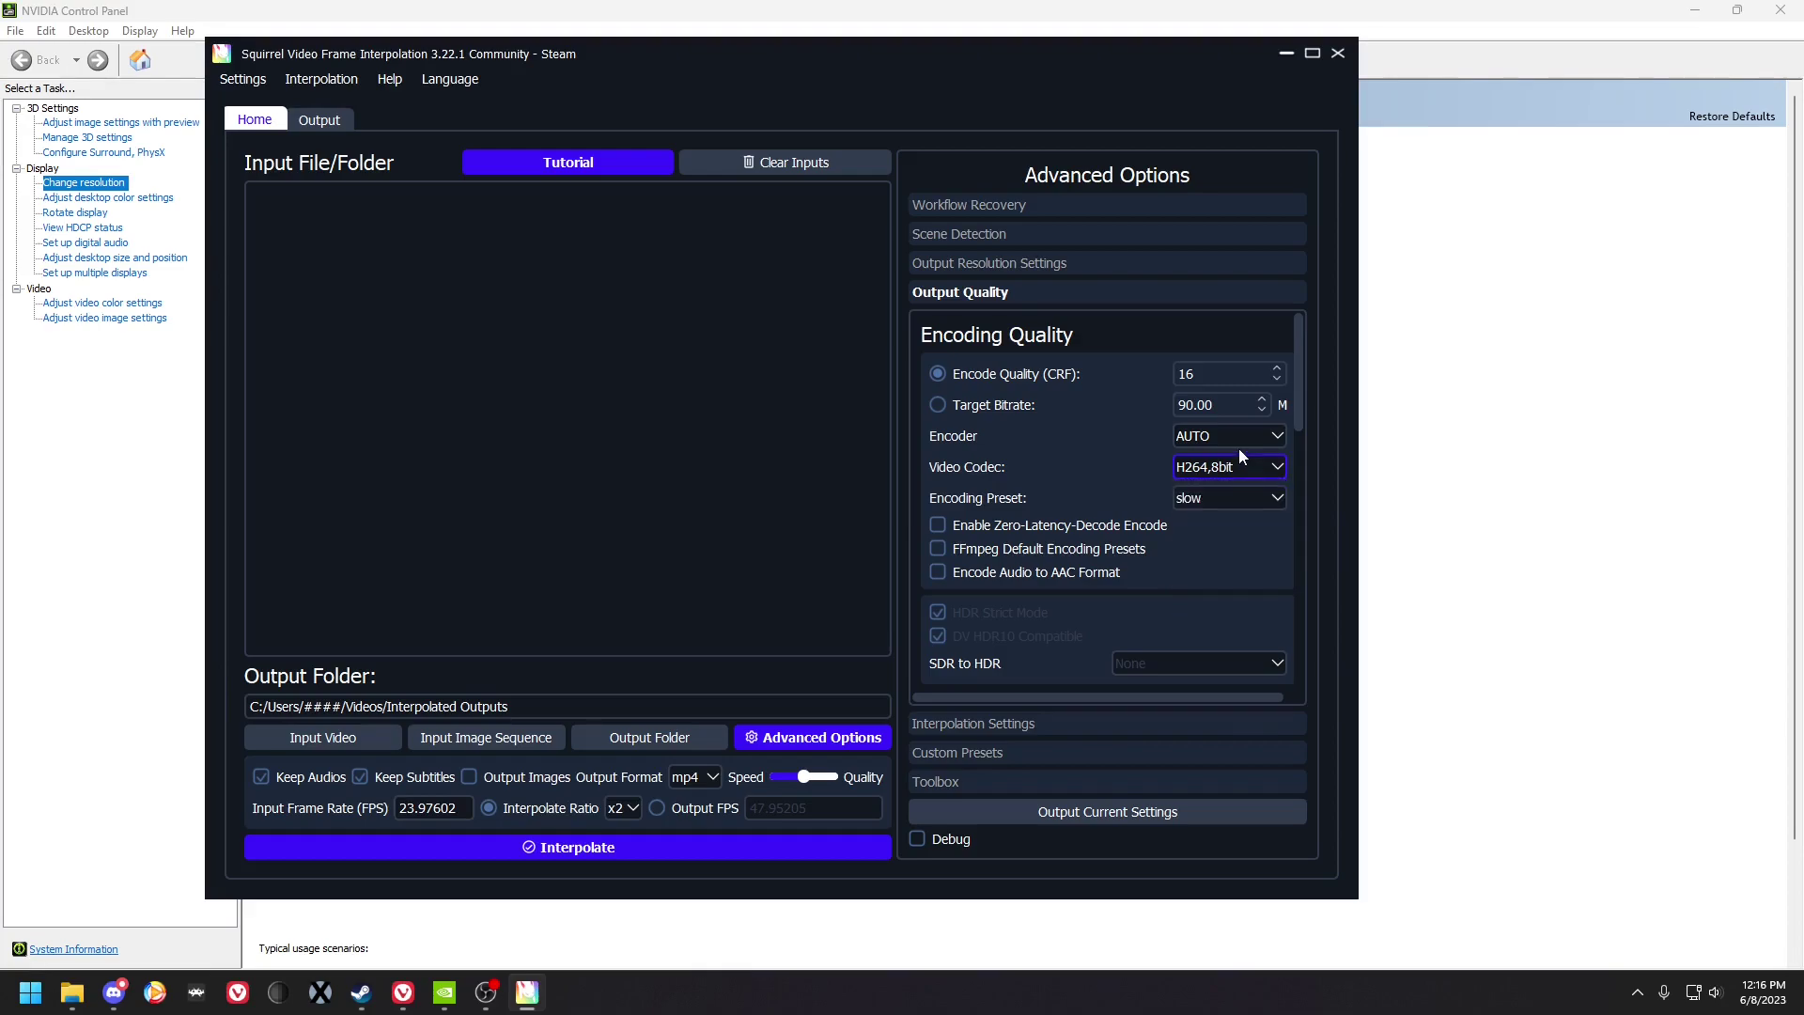
left_click(1232, 432)
left_click(1232, 432)
left_click(1035, 721)
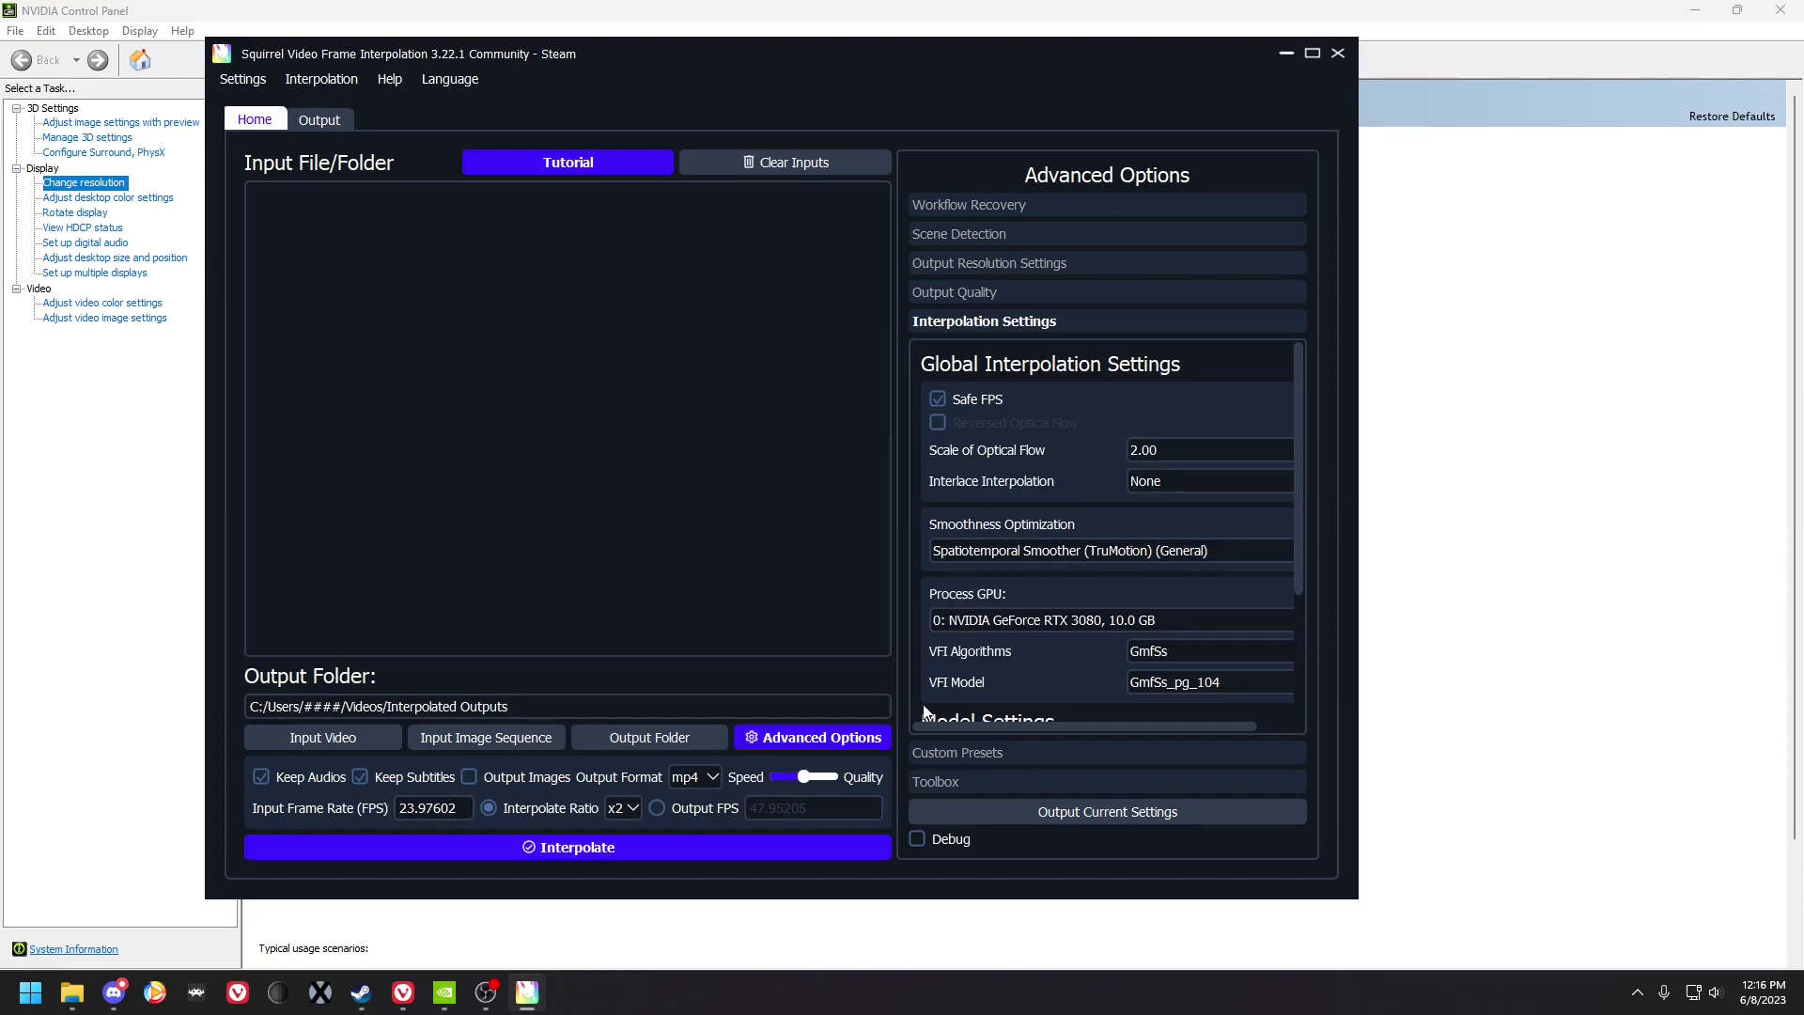
left_click(329, 137)
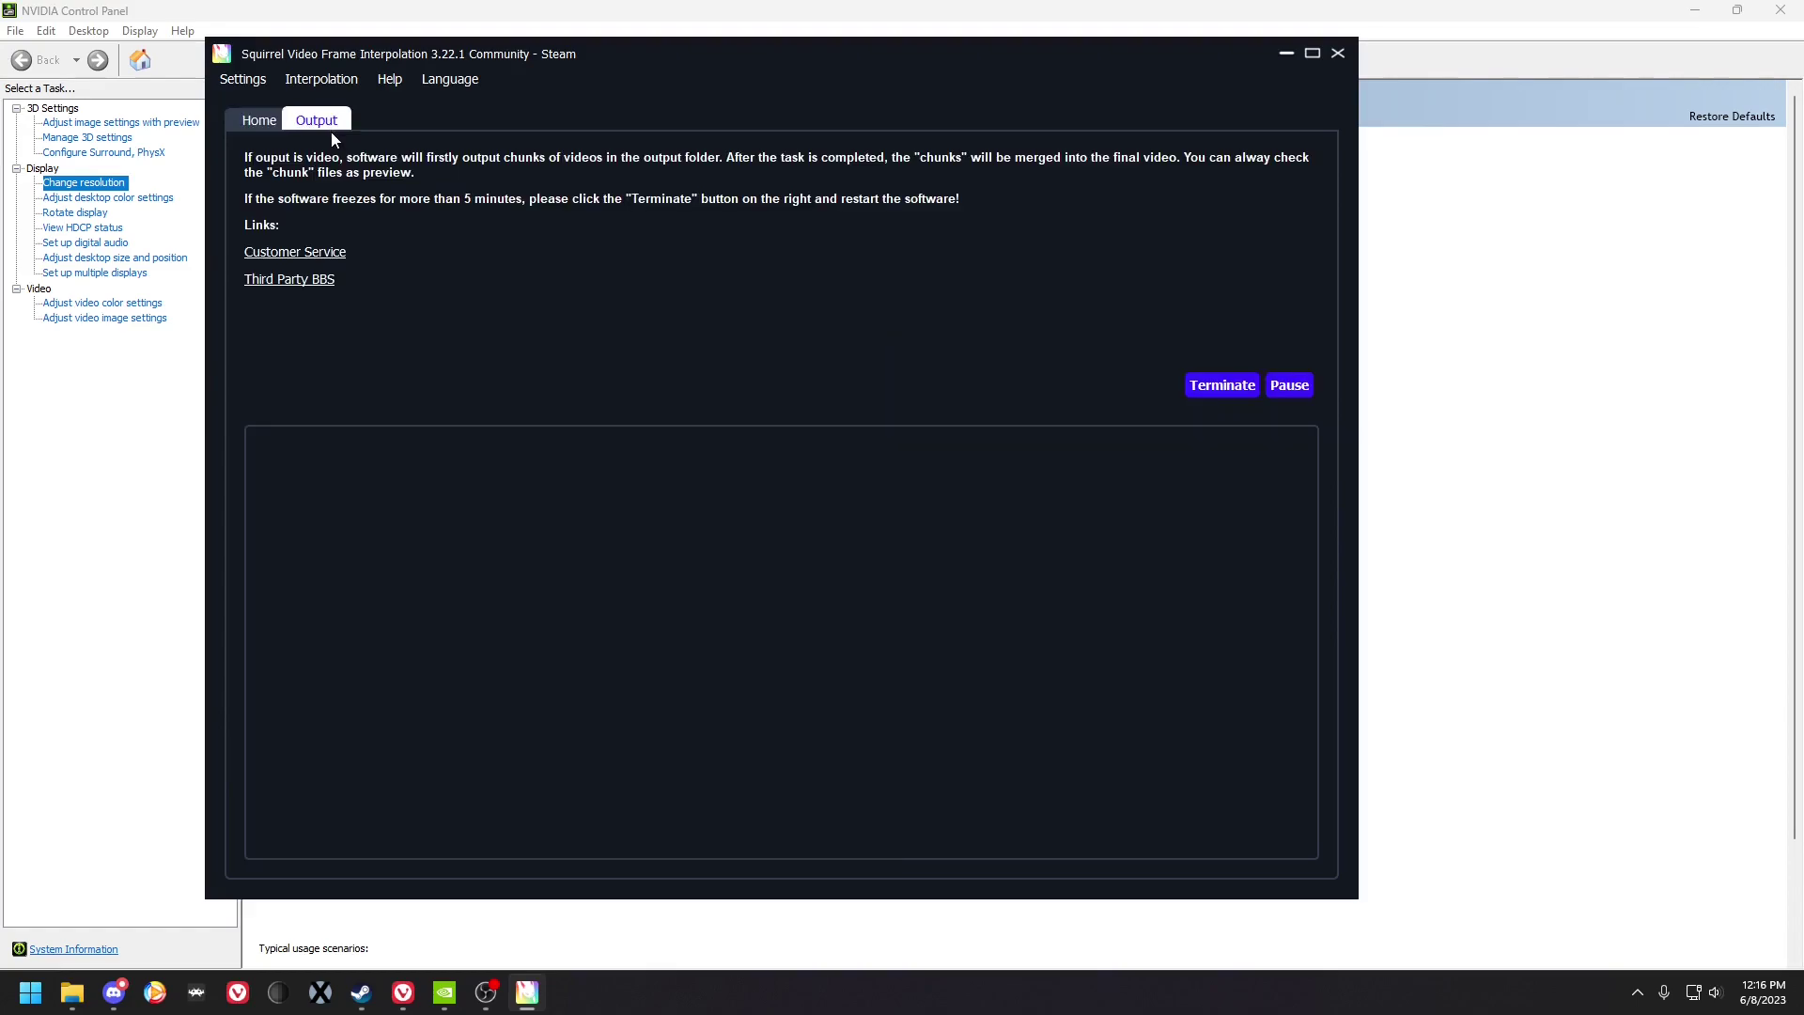
left_click(266, 138)
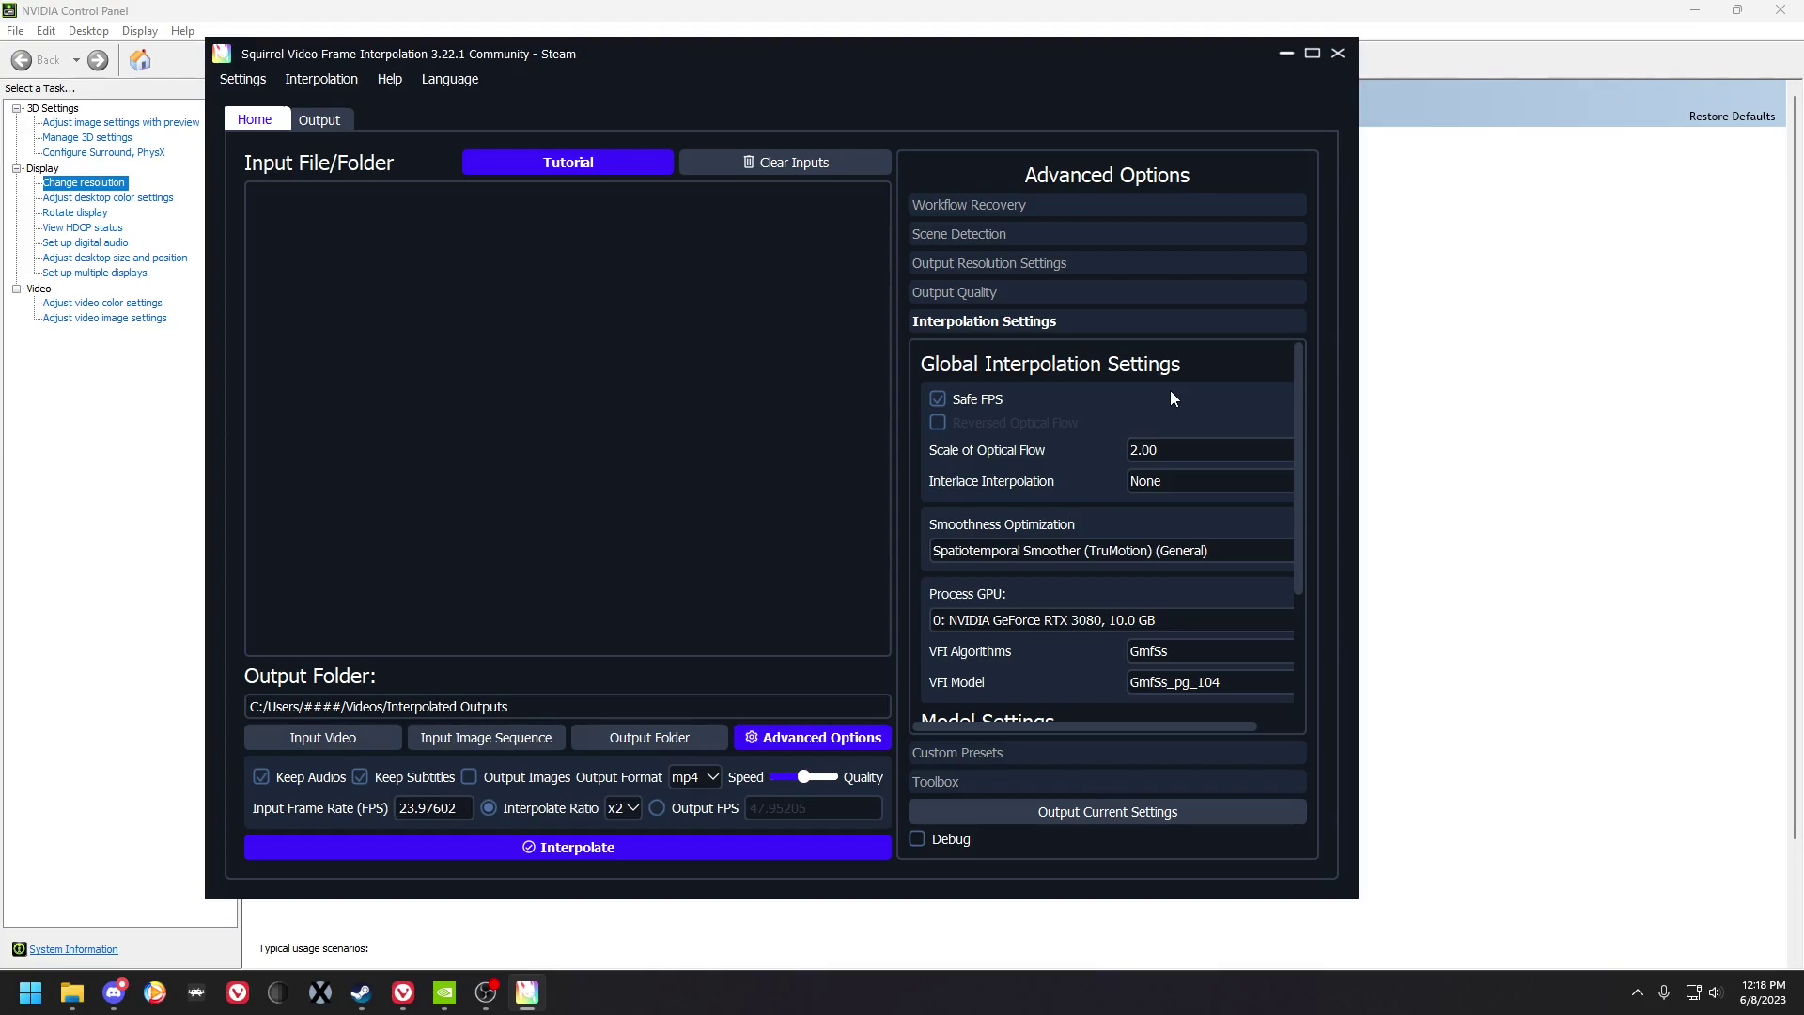
left_click(979, 237)
left_click(985, 665)
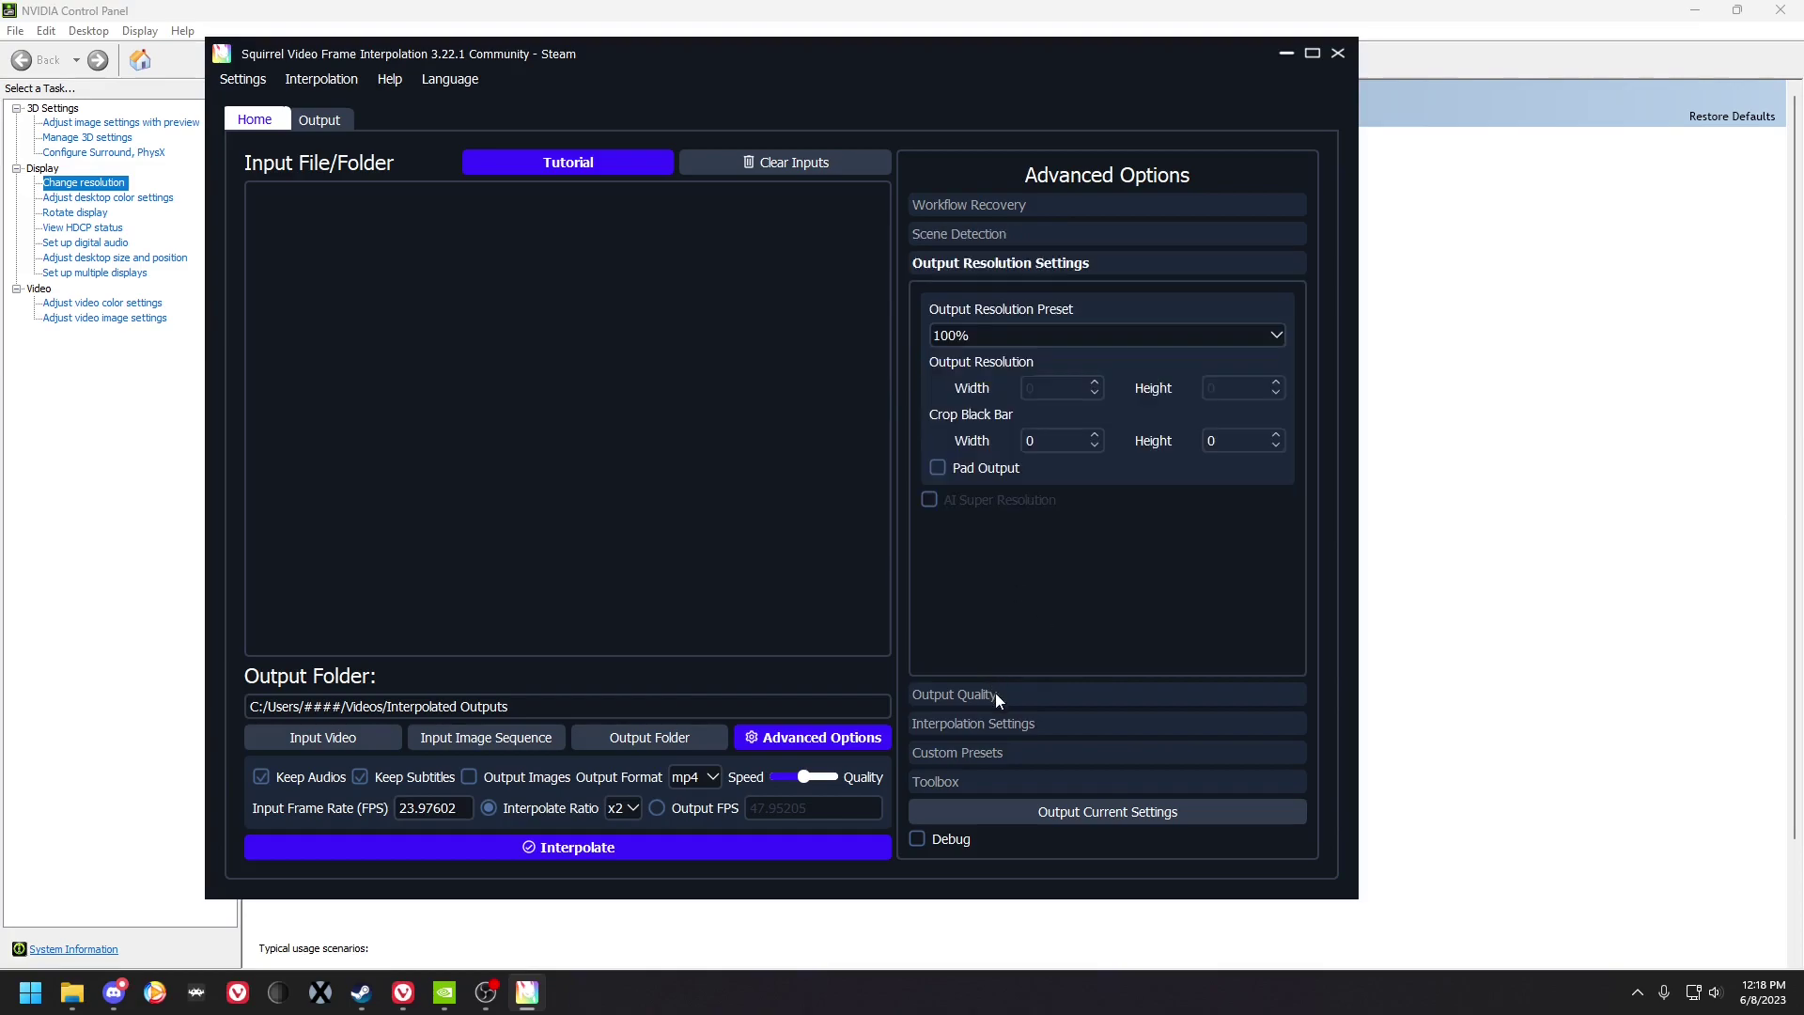
left_click(995, 691)
left_click(1007, 719)
left_click(1164, 552)
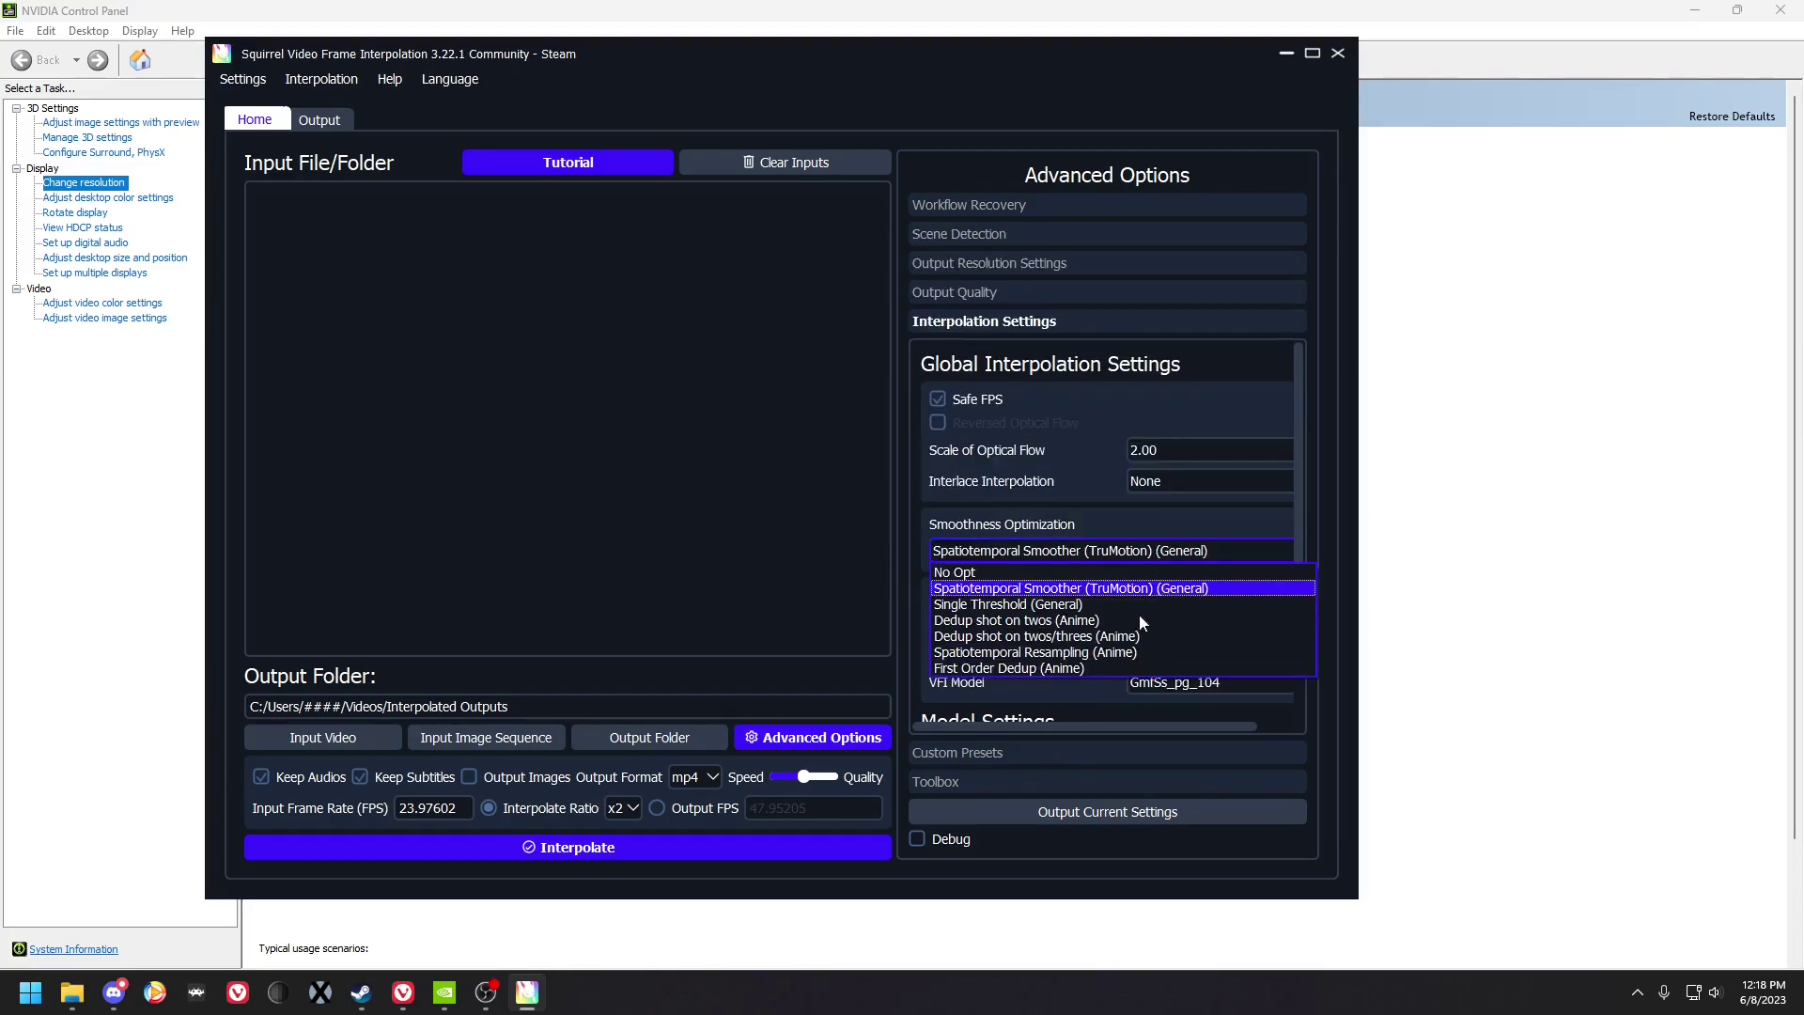
left_click(927, 543)
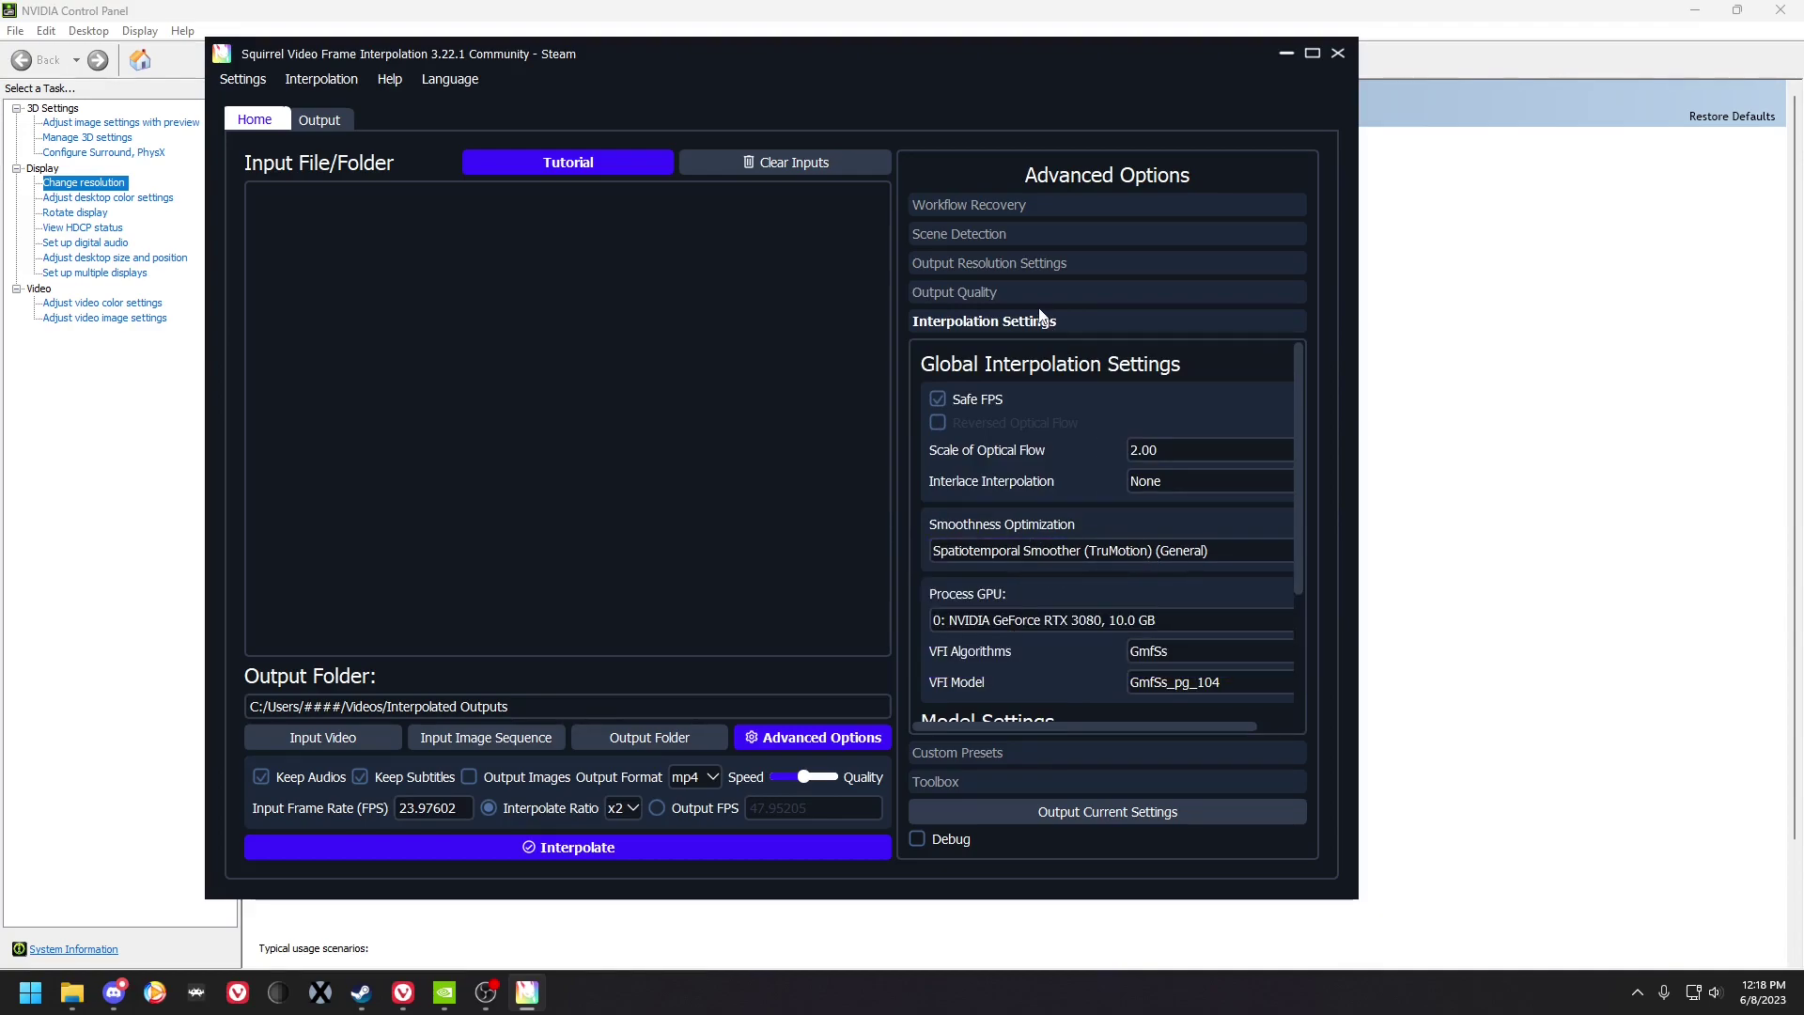
left_click(1058, 554)
left_click(1101, 594)
left_click(979, 262)
Expand Scene Detection, preview its thresholds, and leave scene detection unticked
left_click(977, 234)
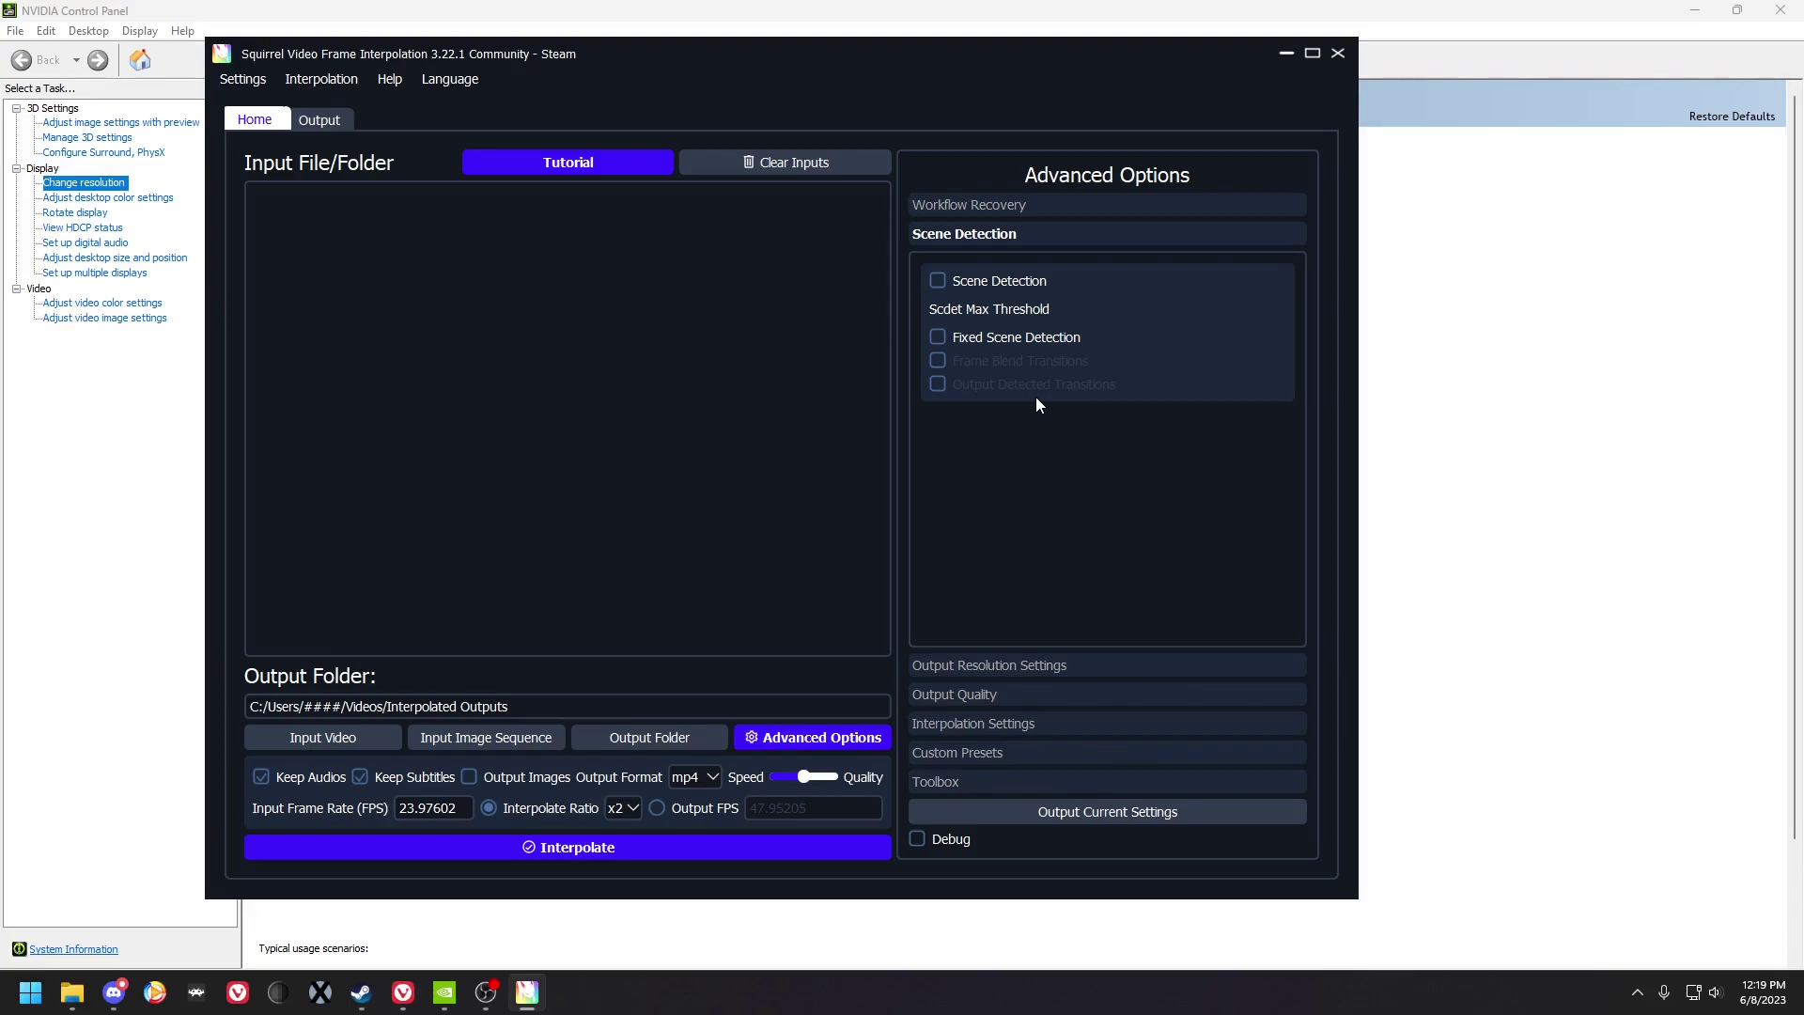
left_click(939, 283)
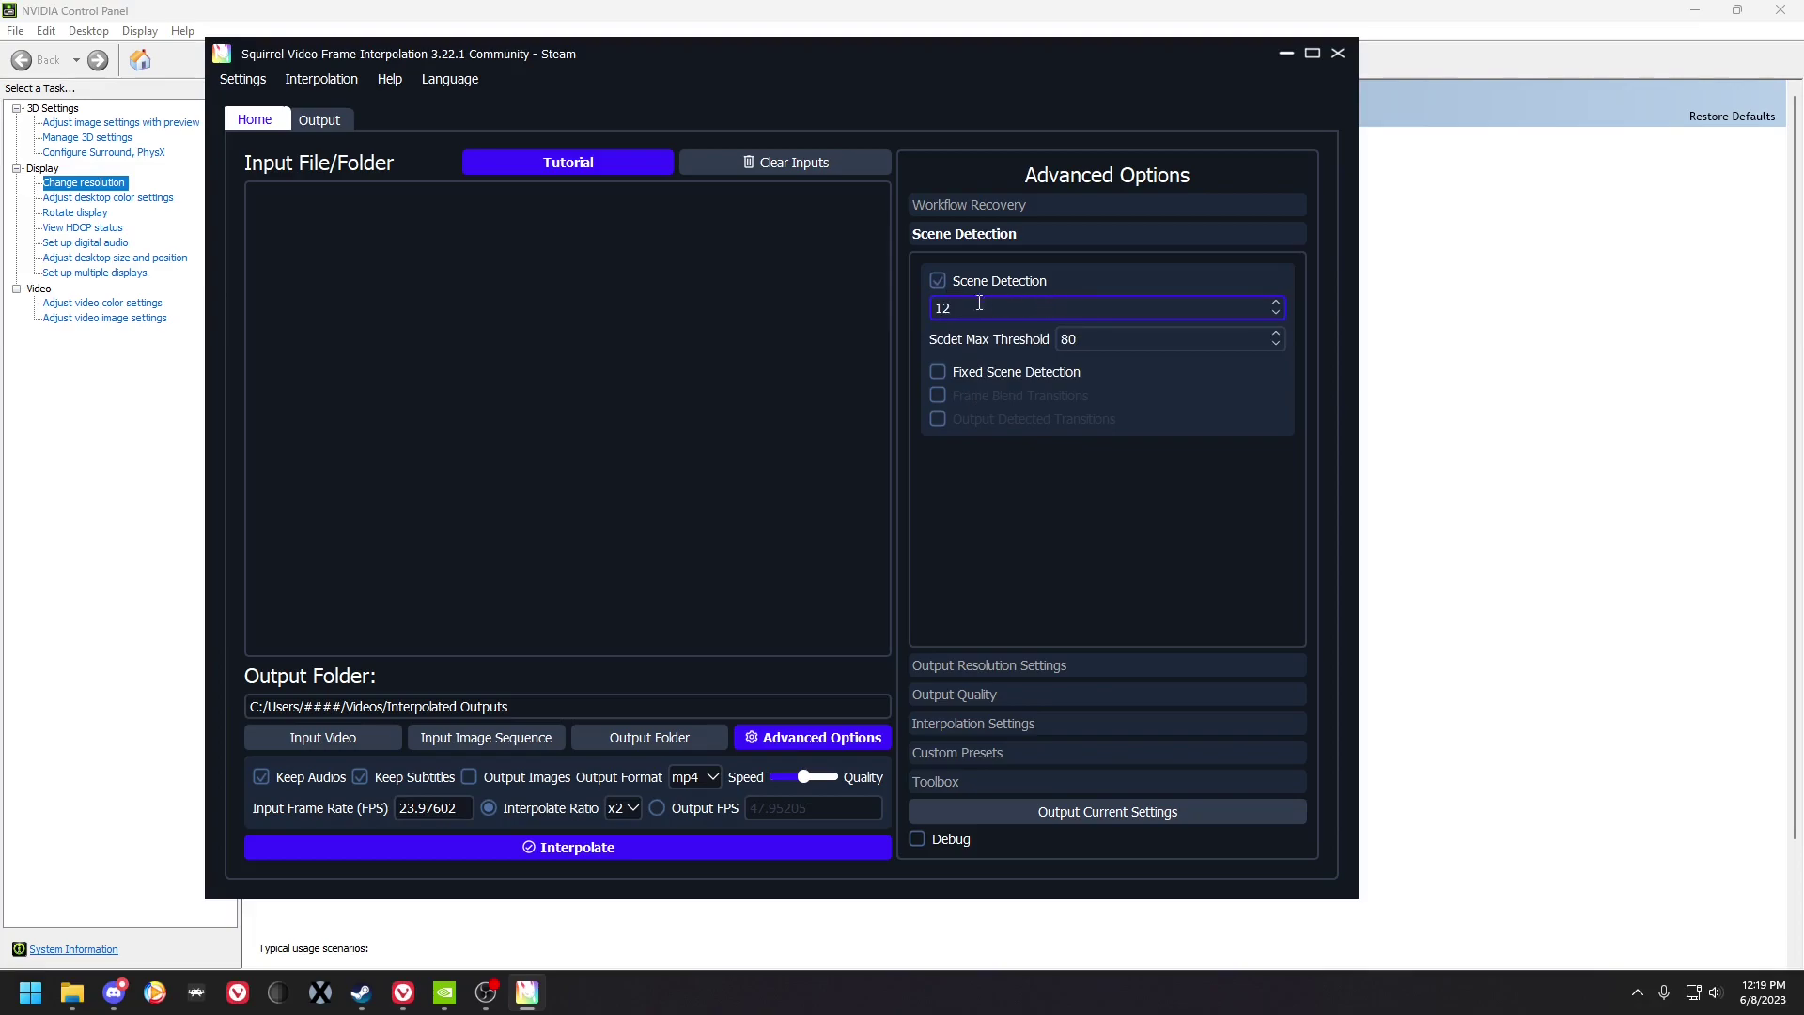
left_click(1021, 376)
left_click(938, 281)
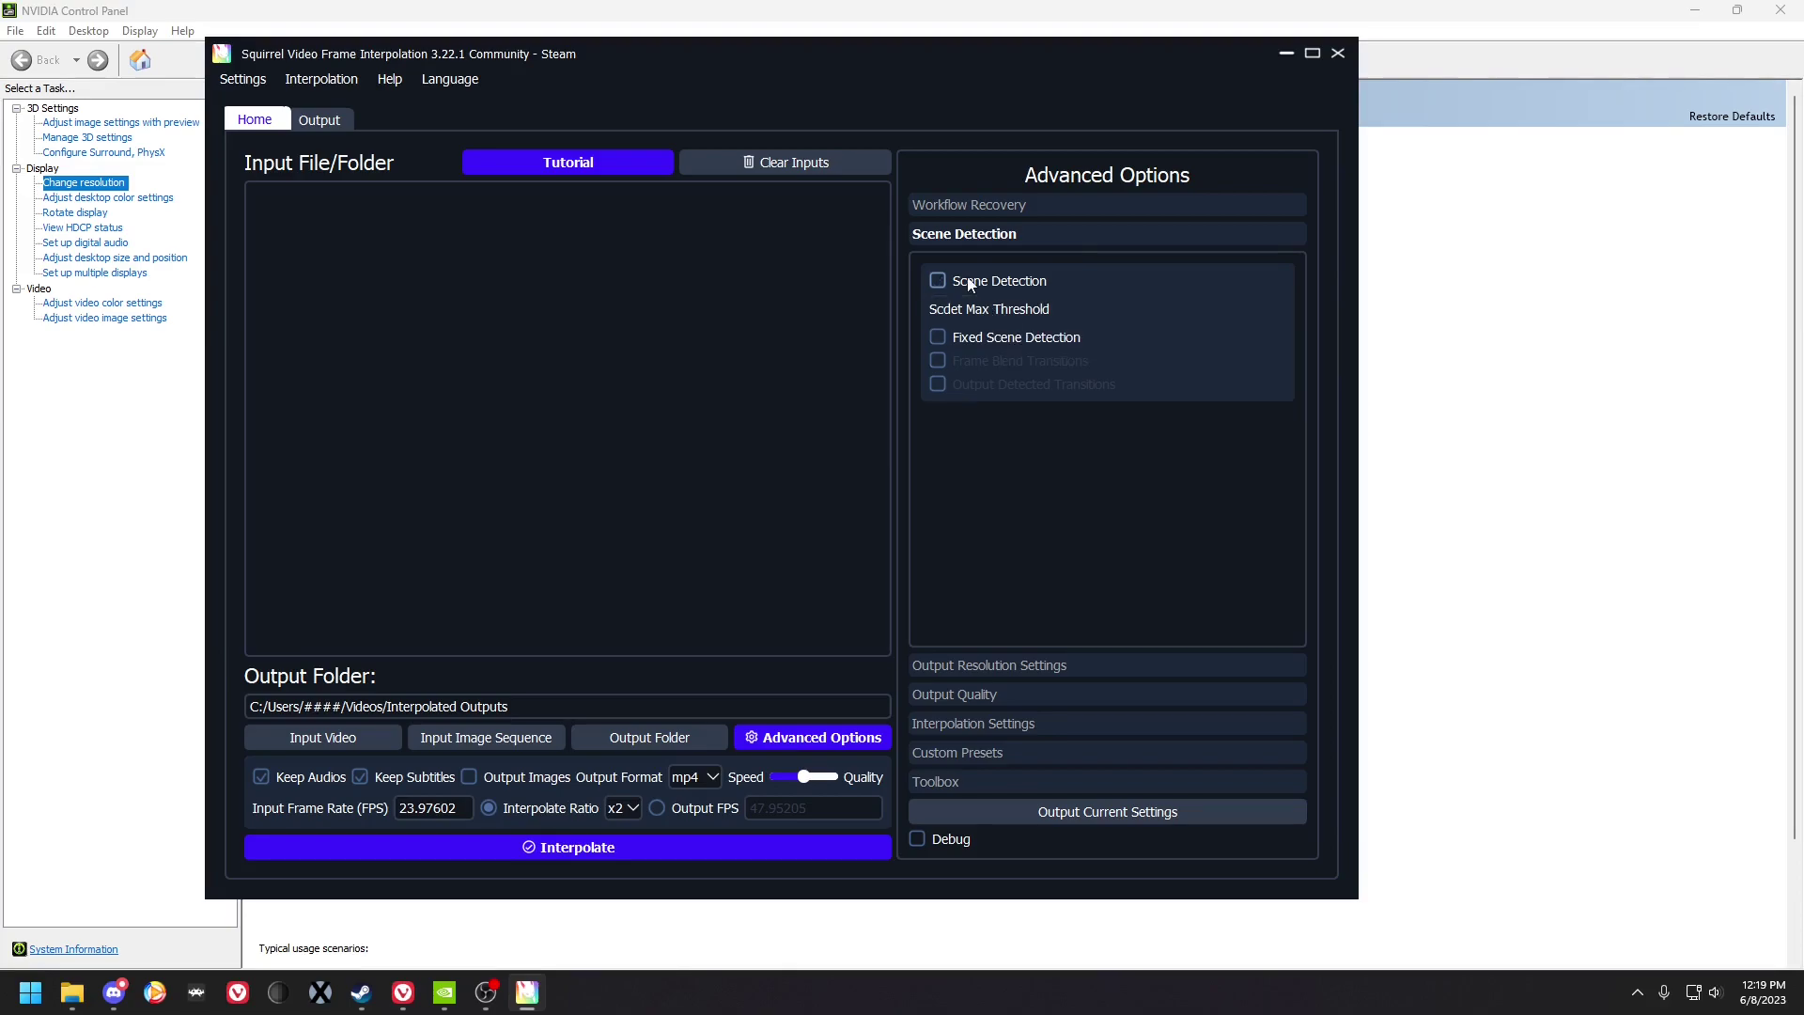